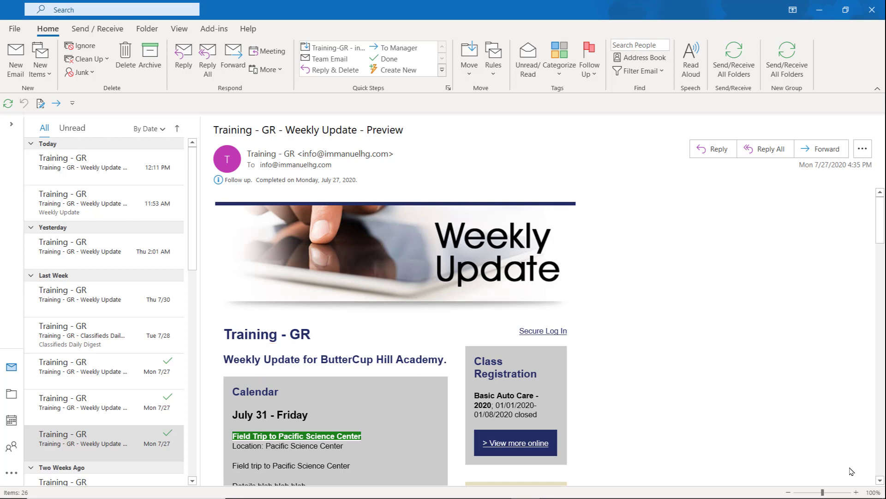
Step: Look through the Calendar events in the 7/27/2020 Weekly Update preview email
scroll(852, 471, down, 3)
scroll(852, 471, down, 2)
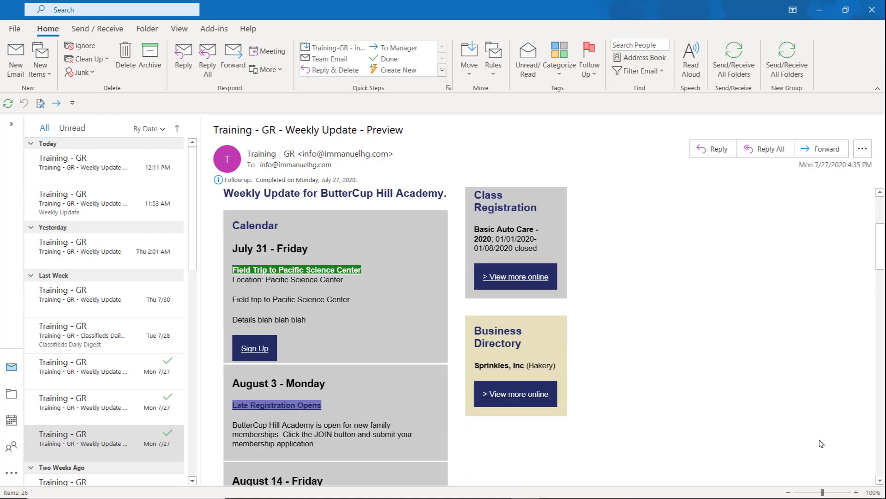
scroll(757, 385, down, 2)
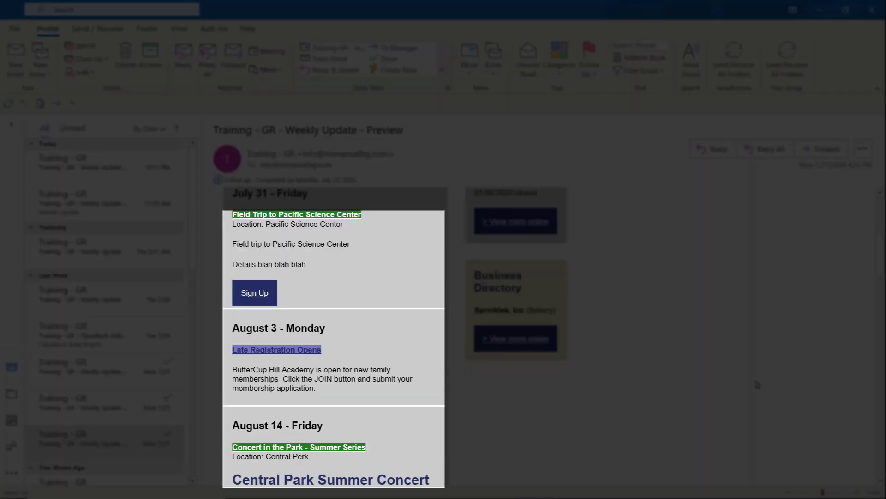
scroll(757, 384, up, 2)
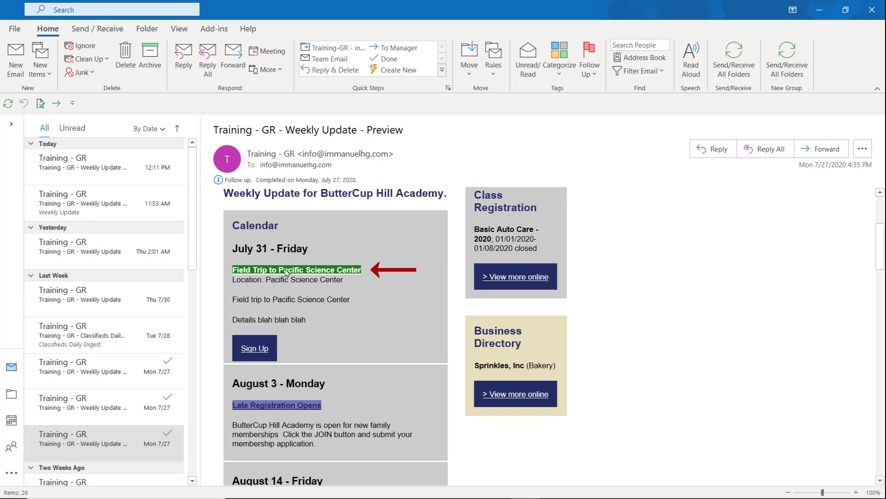
Step: Open the Field Trip to Pacific Science Center event page in the browser and review its details and signups
key(alt+Tab)
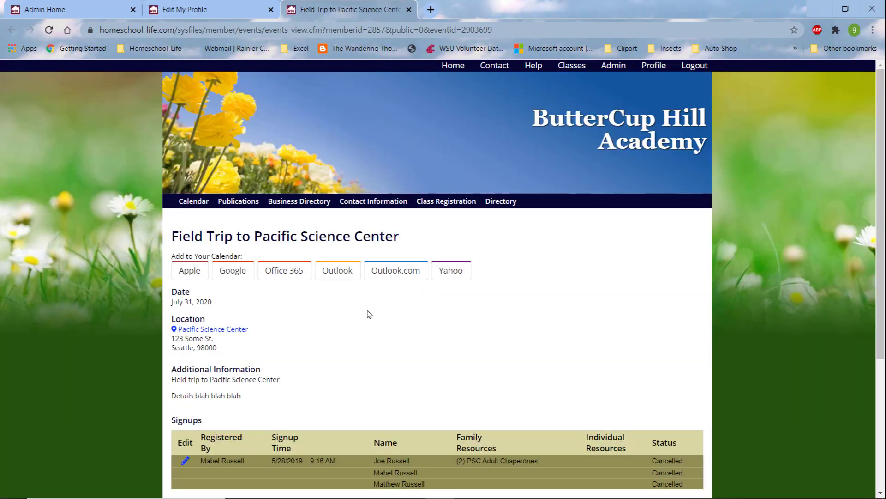
scroll(400, 427, down, 5)
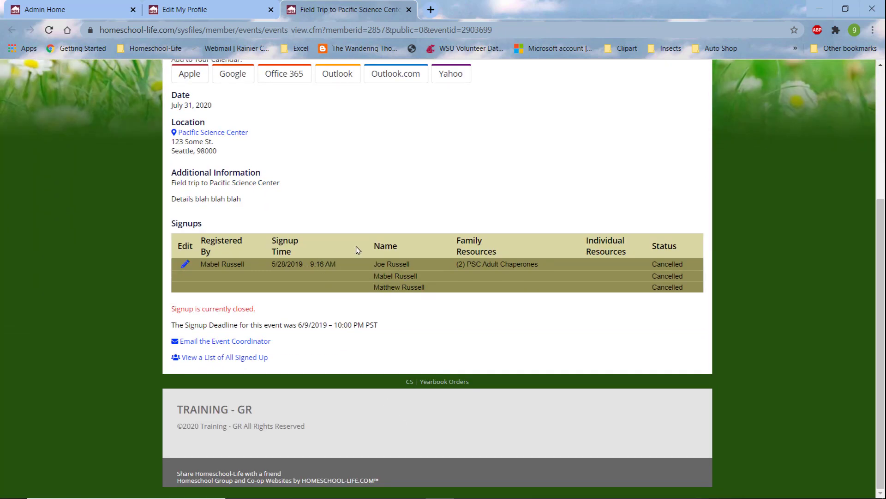
scroll(358, 249, up, 5)
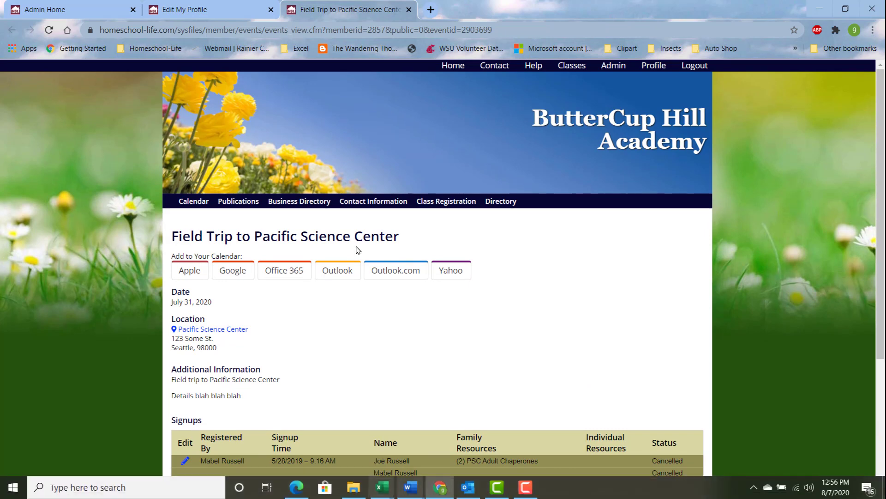
Step: From the Weekly Update email in Outlook, view the field trip's Sign Up page and return to the email
click(469, 487)
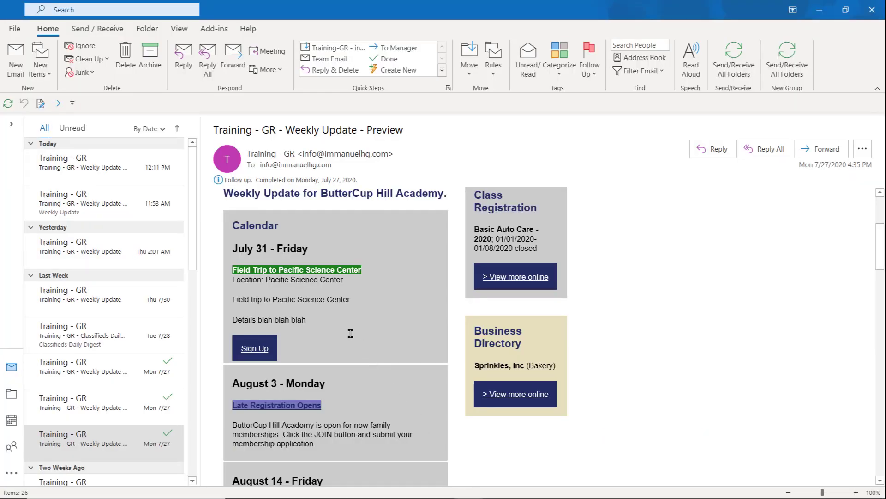
click(253, 351)
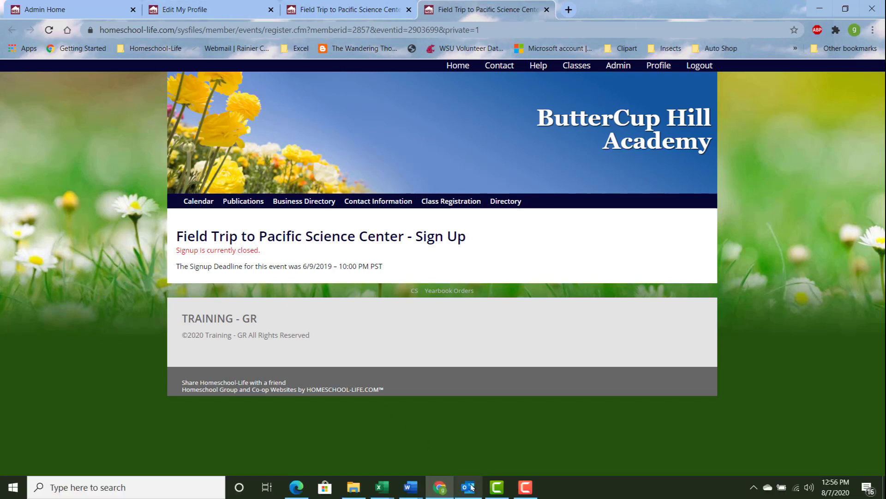
click(468, 492)
Step: Examine the email's remaining calendar events and its Links, Publications, Classifieds, Forum and Other Links sections
scroll(414, 360, down, 10)
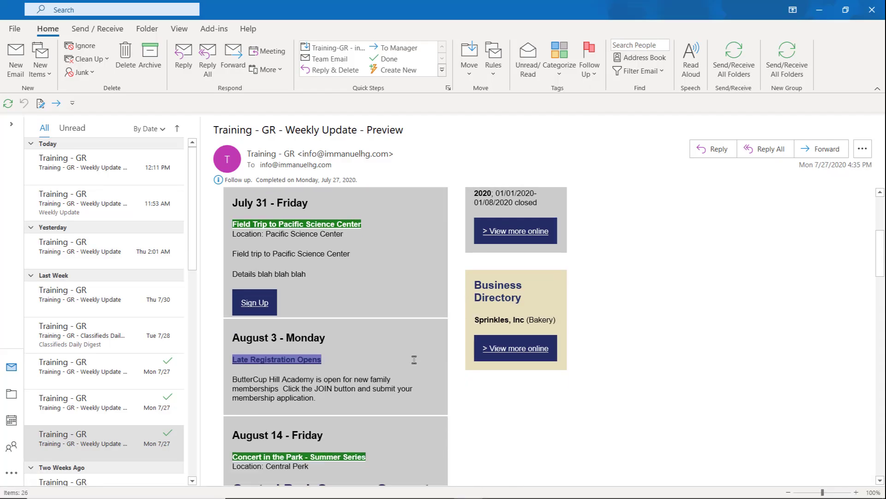
scroll(414, 360, down, 10)
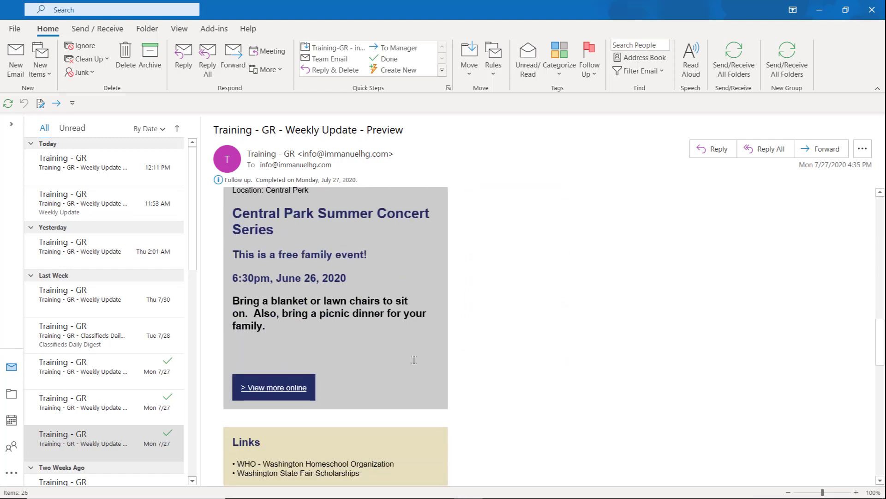
scroll(414, 360, down, 3)
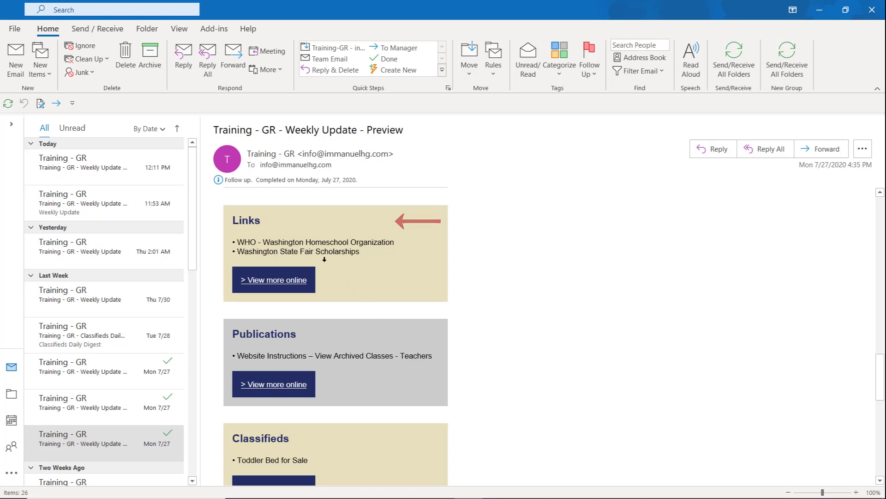
scroll(339, 272, down, 2)
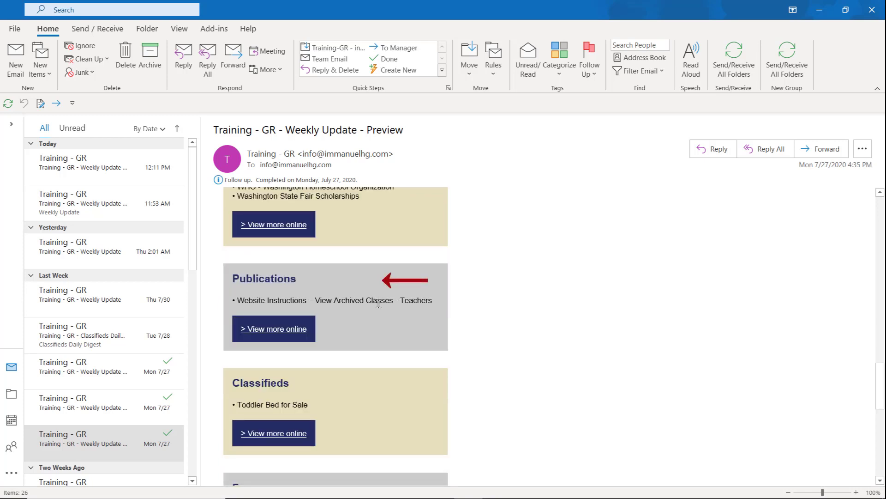
scroll(378, 304, down, 3)
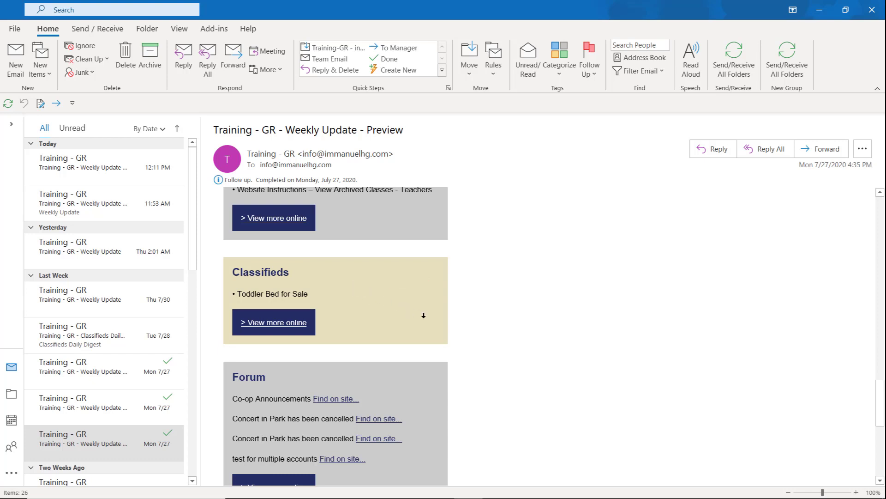
scroll(424, 316, down, 3)
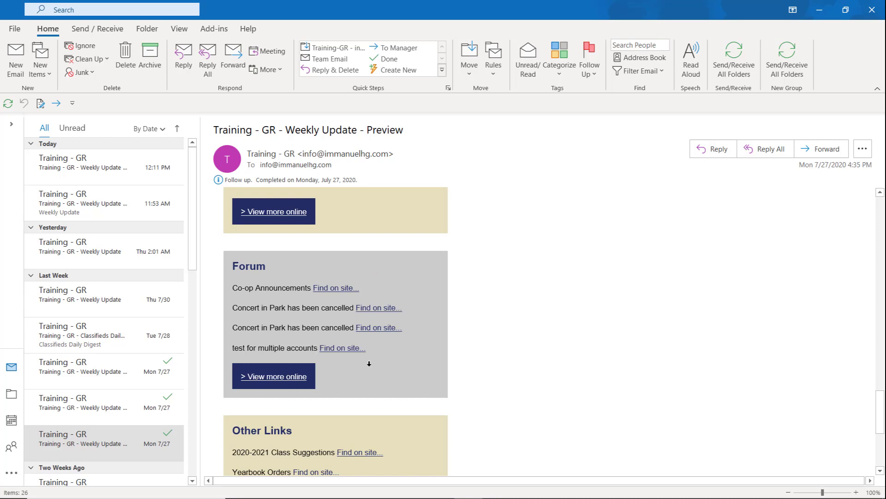
scroll(369, 363, down, 3)
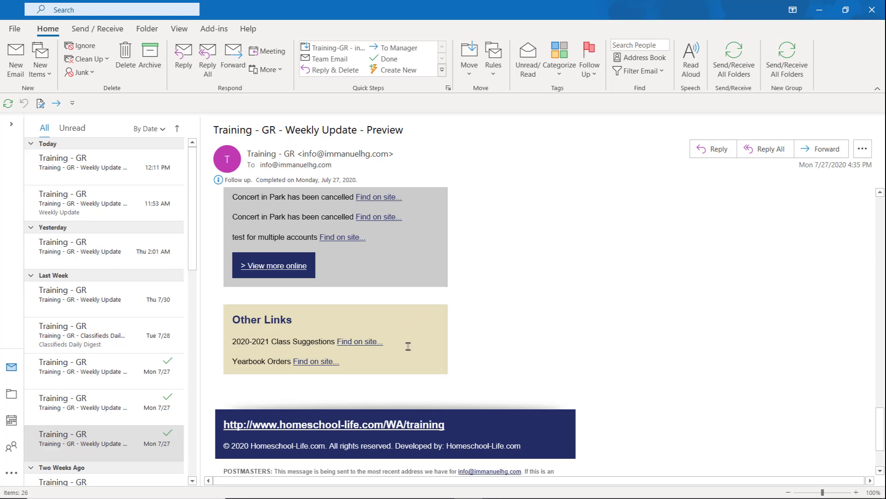
Step: Examine the Class Registration and Business Directory sections near the beginning of the email
scroll(408, 347, up, 20)
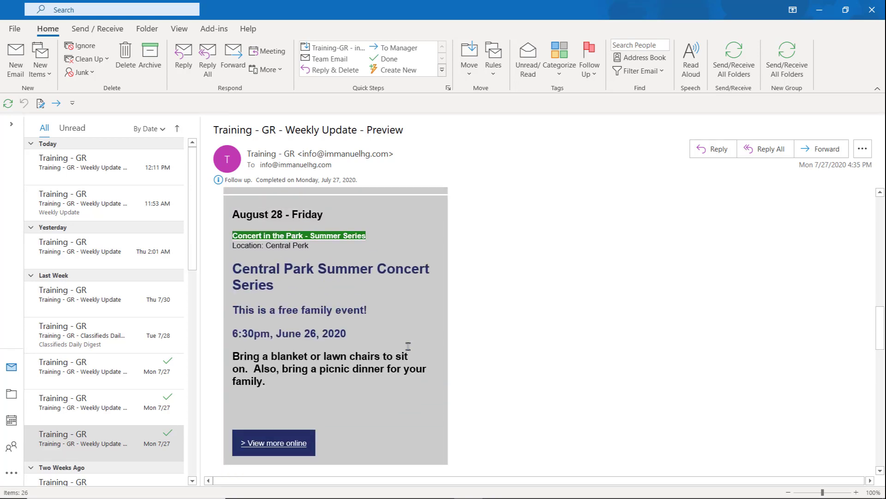
scroll(408, 346, up, 10)
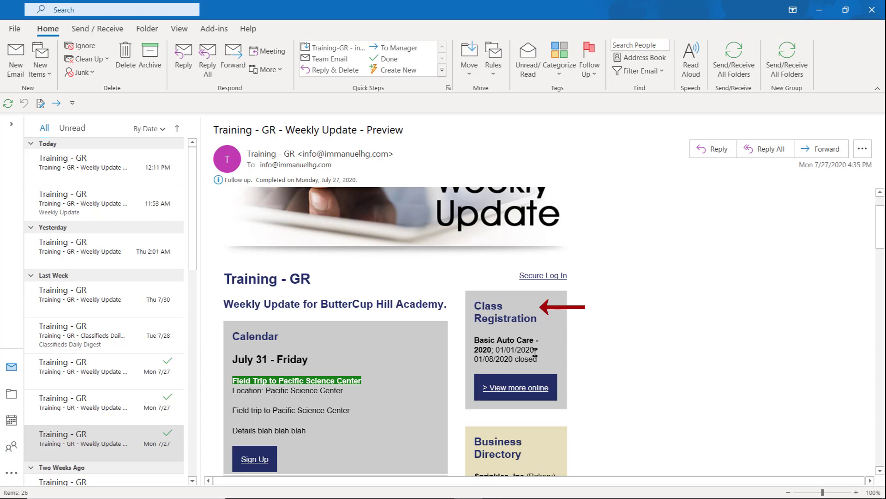
scroll(522, 350, down, 1)
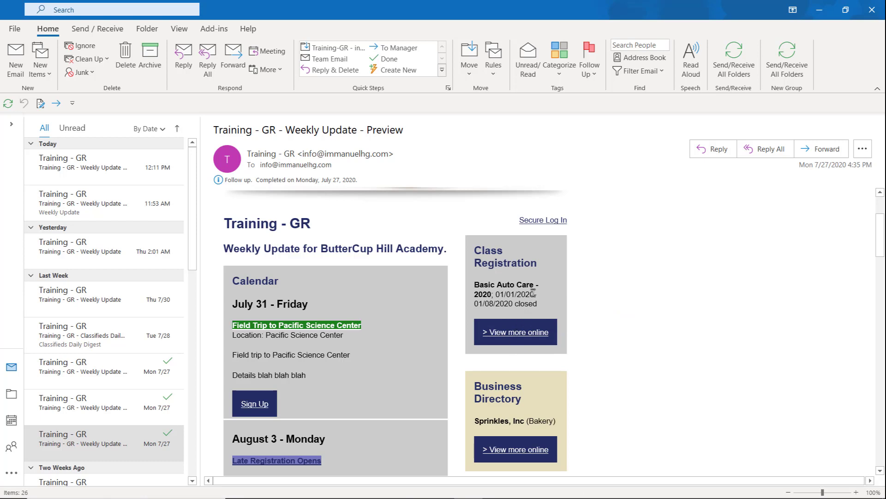
scroll(526, 296, down, 2)
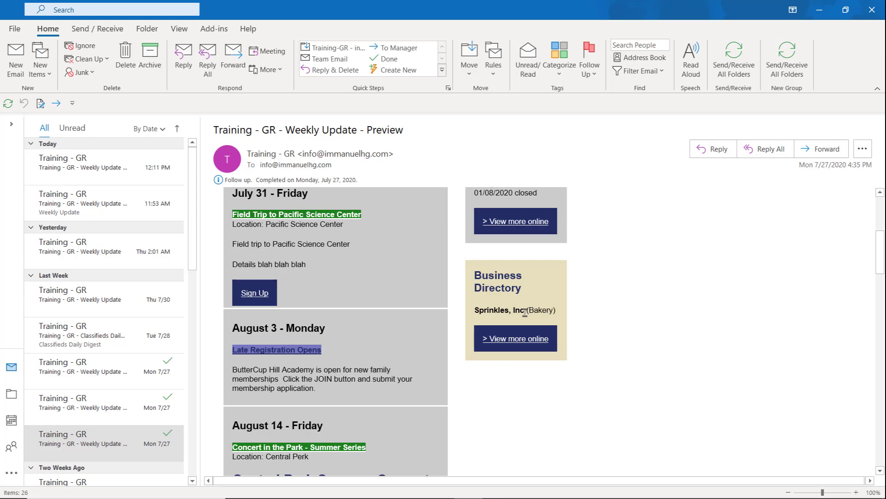
Step: Look over the whole Weekly Update email once more, down to its footer and back up
scroll(525, 312, down, 15)
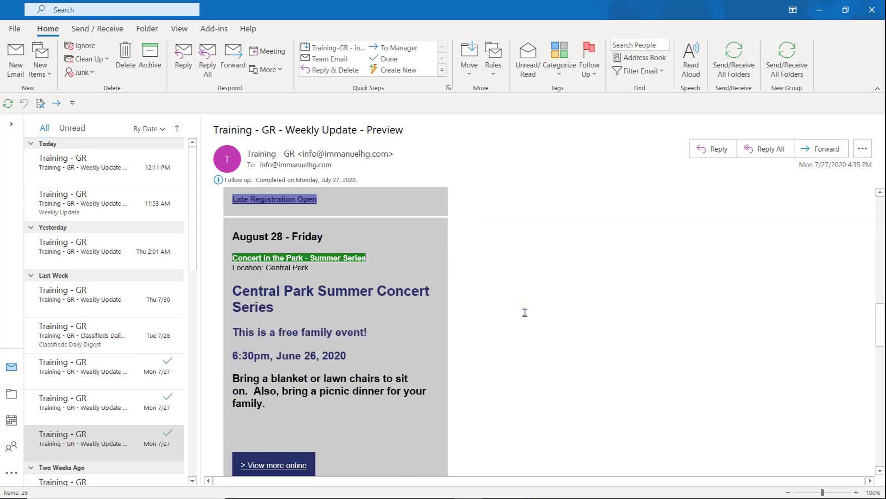
scroll(525, 312, down, 15)
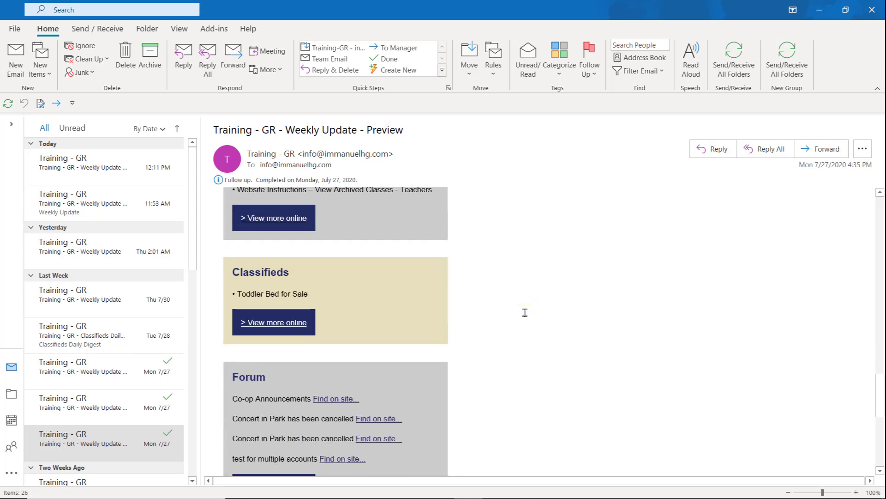
scroll(525, 312, down, 3)
scroll(525, 312, up, 8)
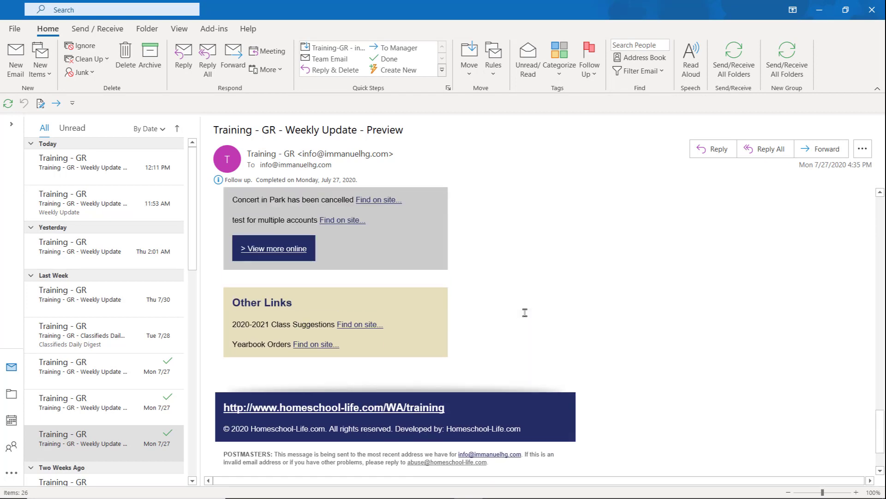
scroll(525, 312, up, 15)
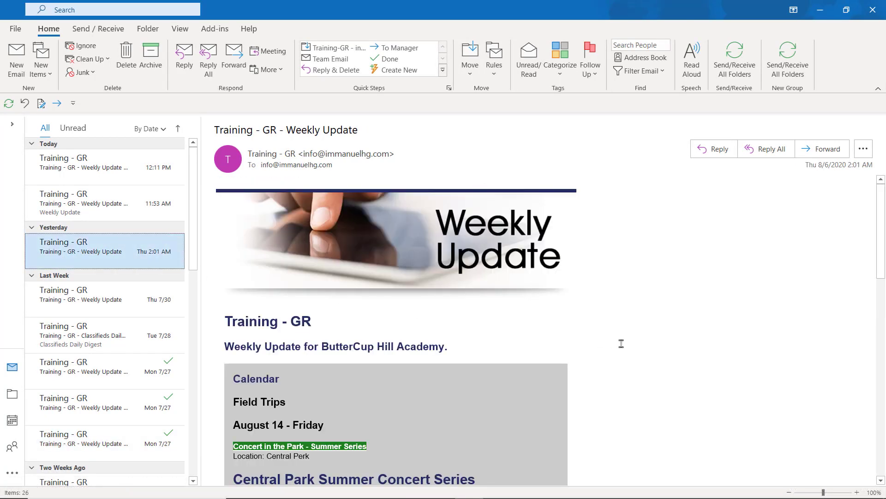
Step: Look through the Field Trips and Registration Activities calendar groups in the 8/6/2020 Weekly Update email
scroll(621, 343, down, 8)
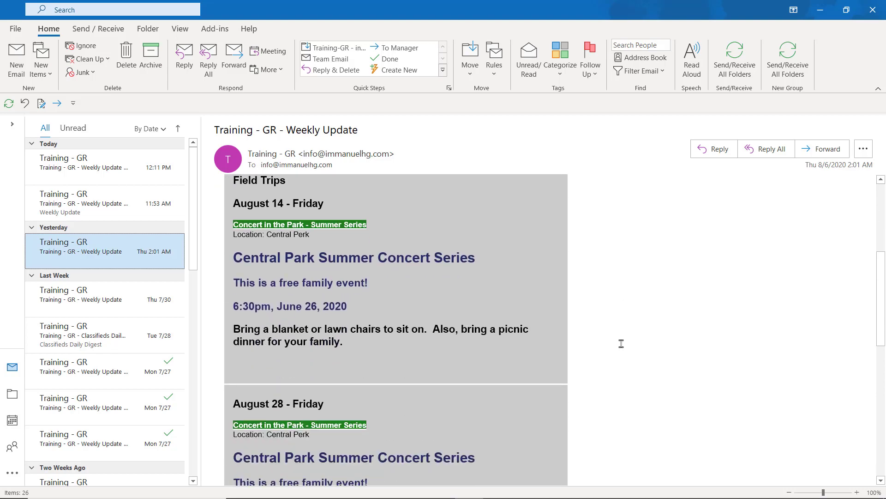
scroll(621, 344, down, 2)
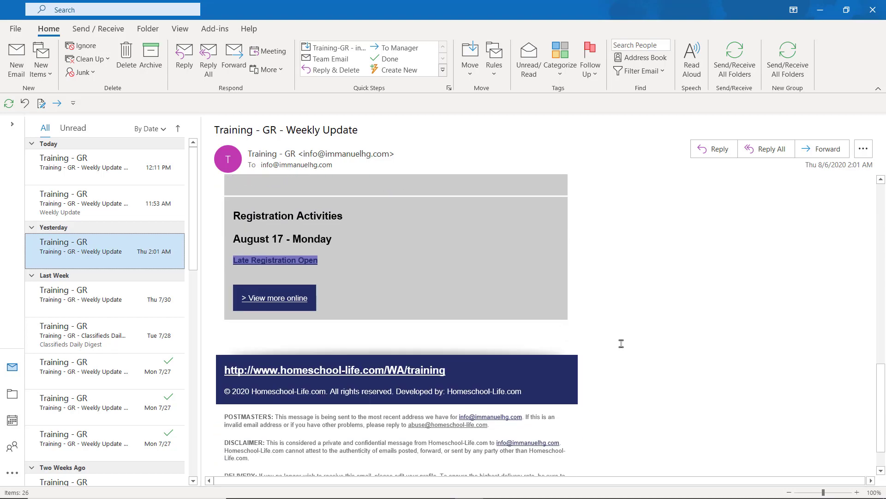
scroll(621, 343, up, 10)
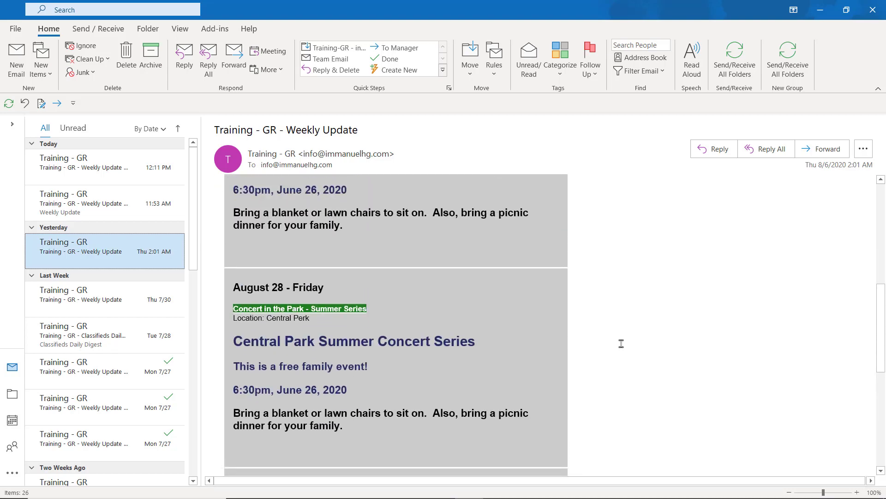
scroll(621, 343, up, 2)
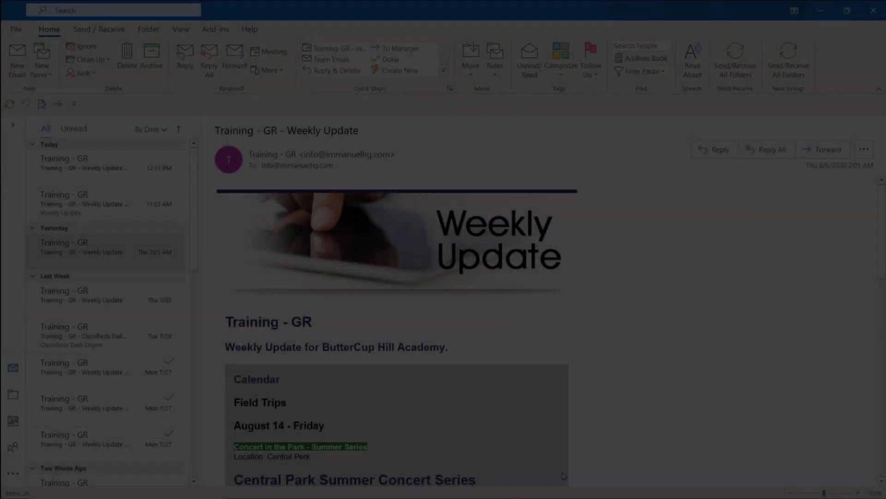
Step: Switch to the Homeschool-Life admin site in Chrome and open its email settings
mouse_move(480, 495)
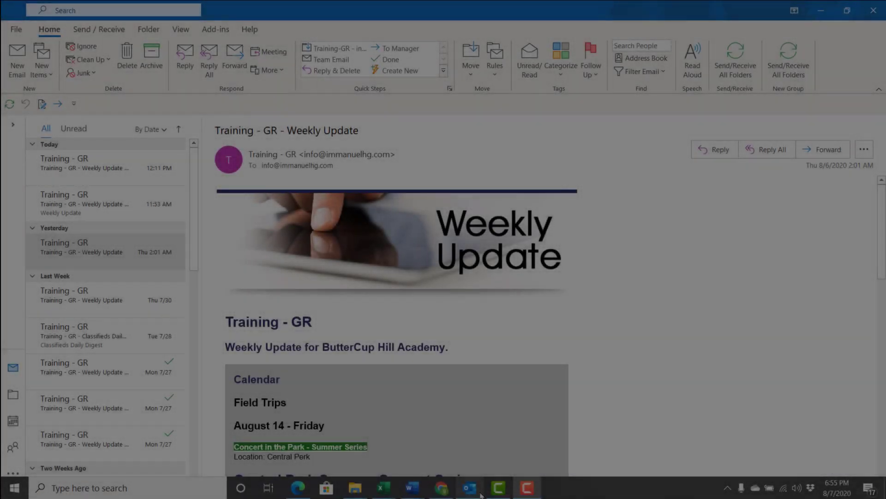
click(441, 488)
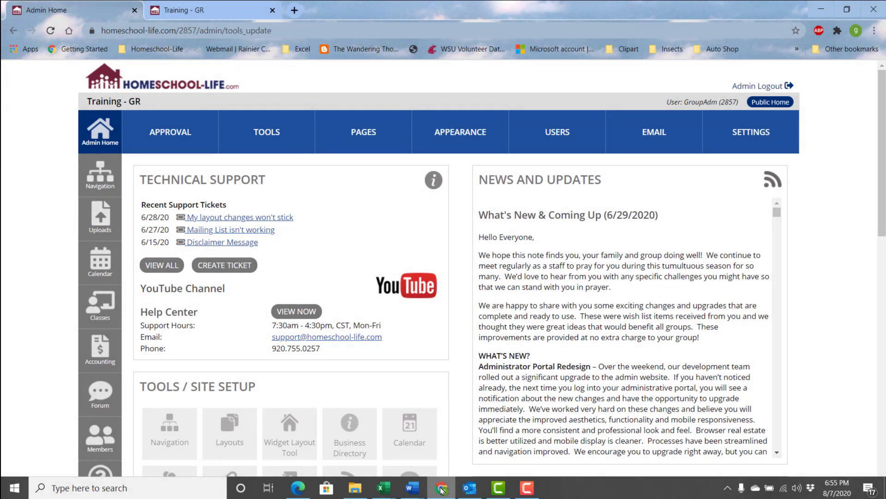
click(657, 134)
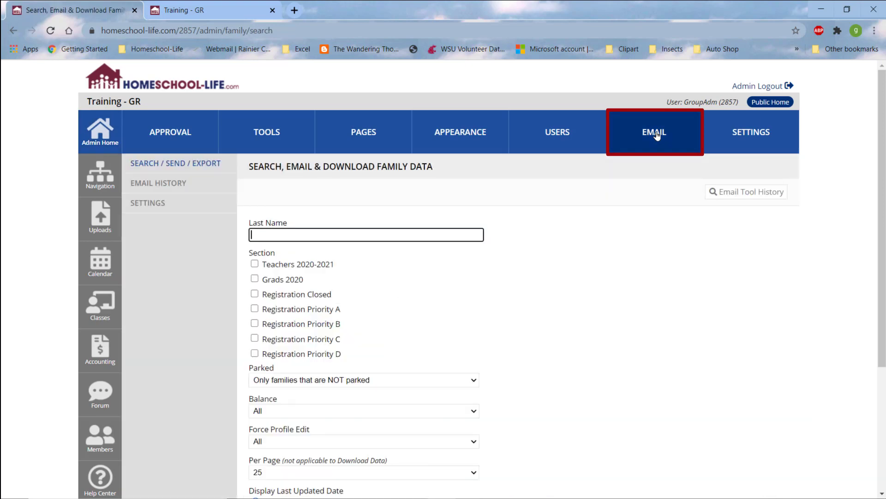
click(138, 204)
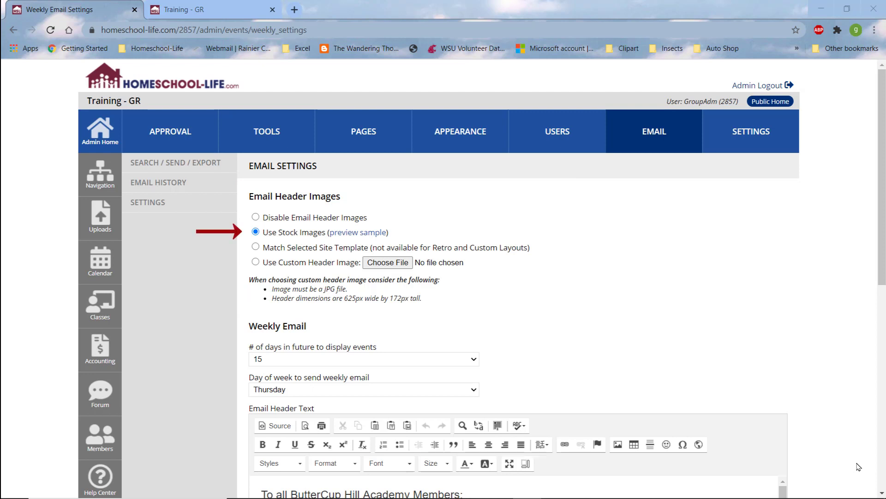
Step: Preview the stock email header image sample and close the preview
click(350, 233)
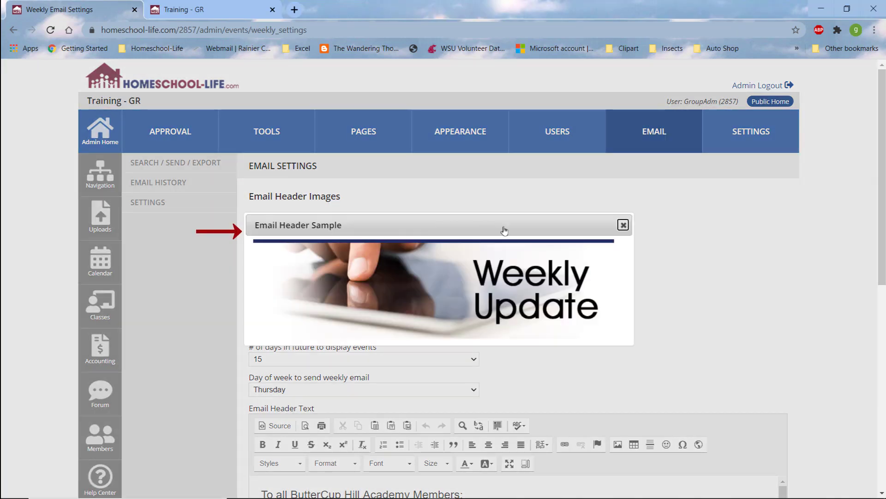
click(623, 224)
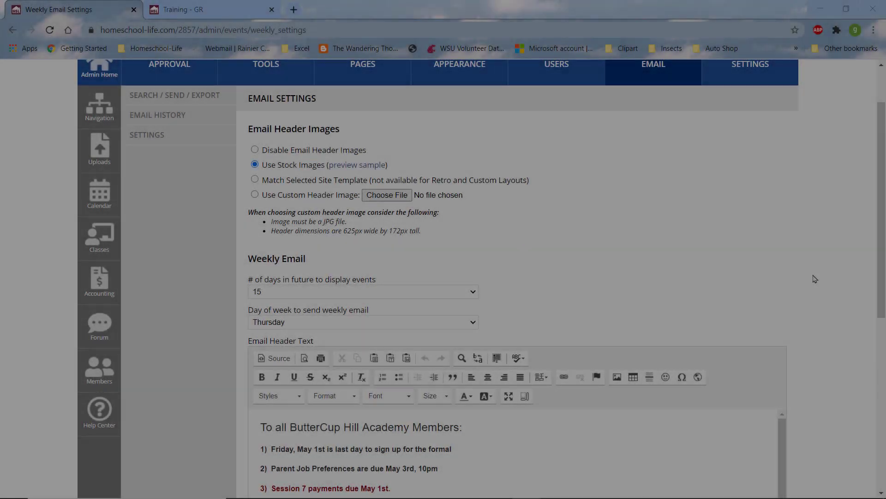
Step: Review the Weekly Email settings and header text, and switch to Outlook to view the 8/7/2020 Weekly Update preview
scroll(815, 278, down, 1)
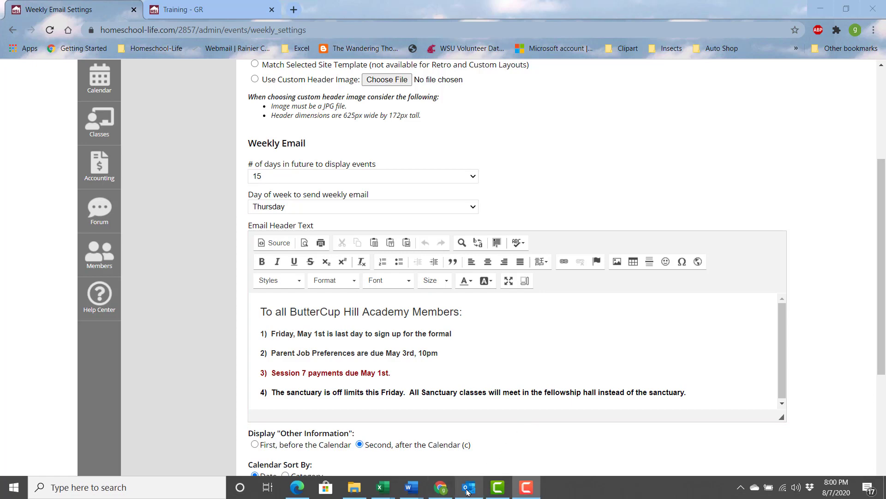
click(468, 492)
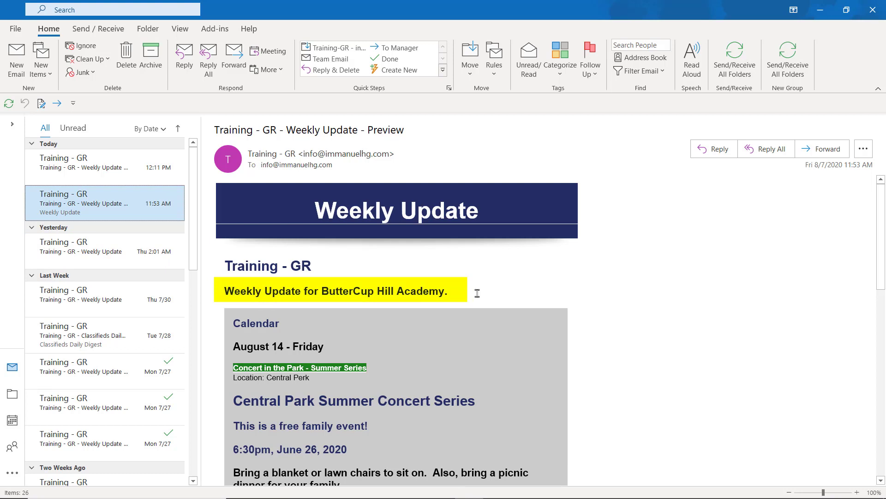
Step: Read the header text in the 8/7/2020 12:11 PM Weekly Update preview, and switch to Chrome to review the Calendar Sort By options
click(106, 167)
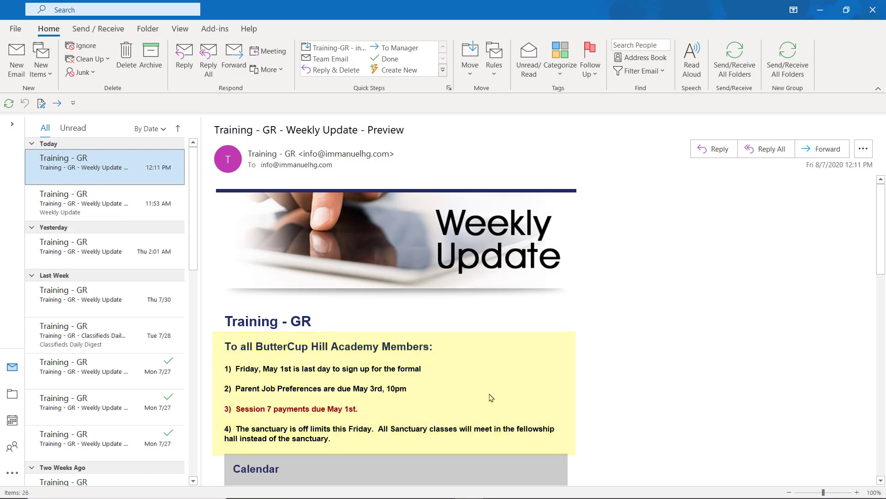
click(440, 488)
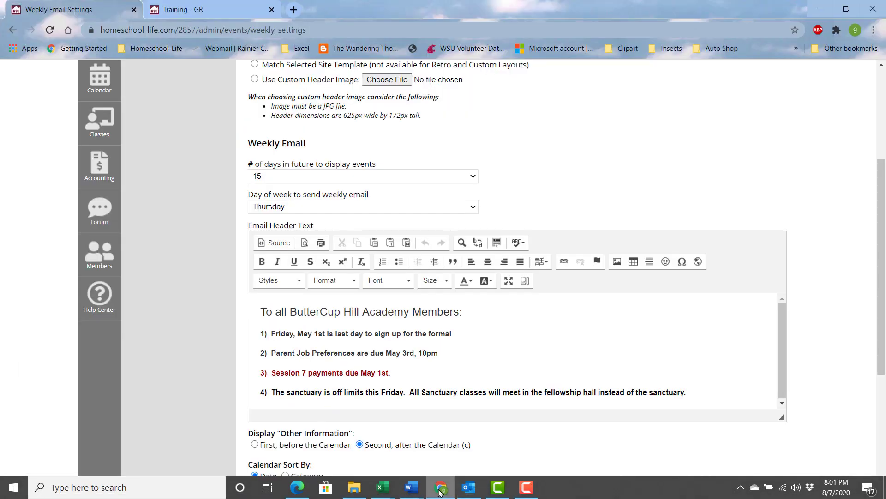
scroll(517, 431, down, 2)
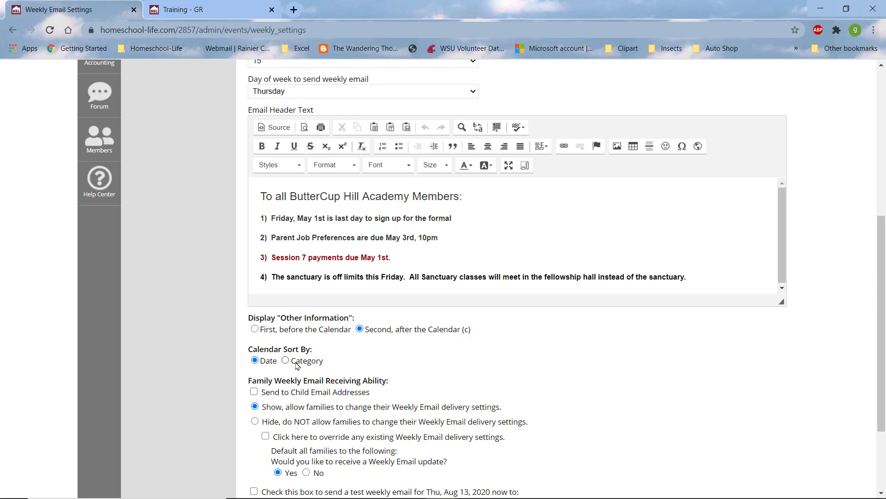
Step: Switch to Outlook and look through the date-sorted calendar in the 7/27/2020 4:35 PM Weekly Update preview
mouse_move(414, 497)
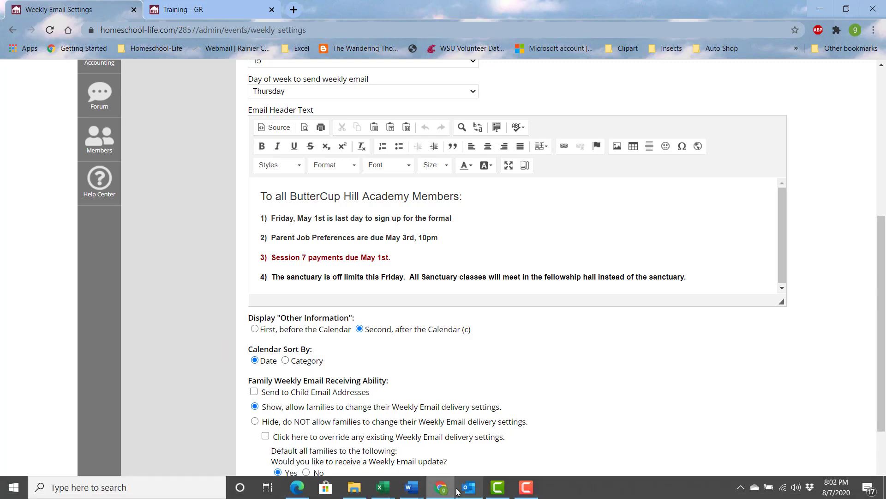
click(463, 486)
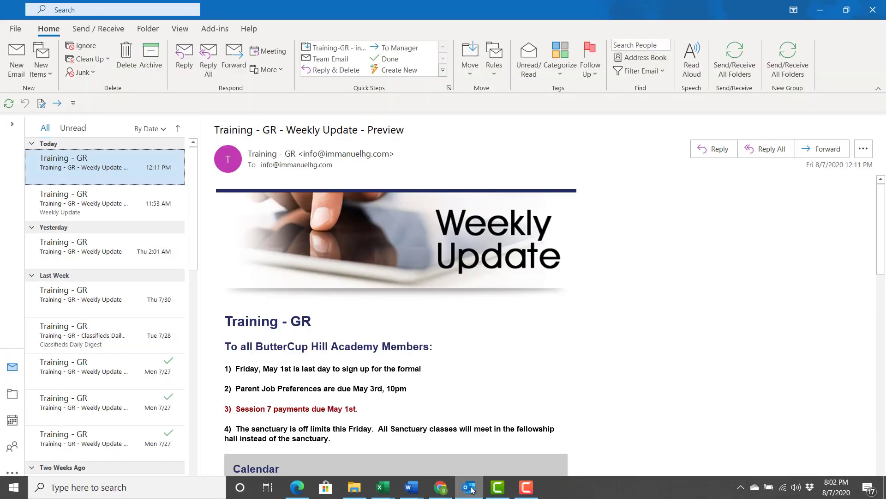
click(139, 439)
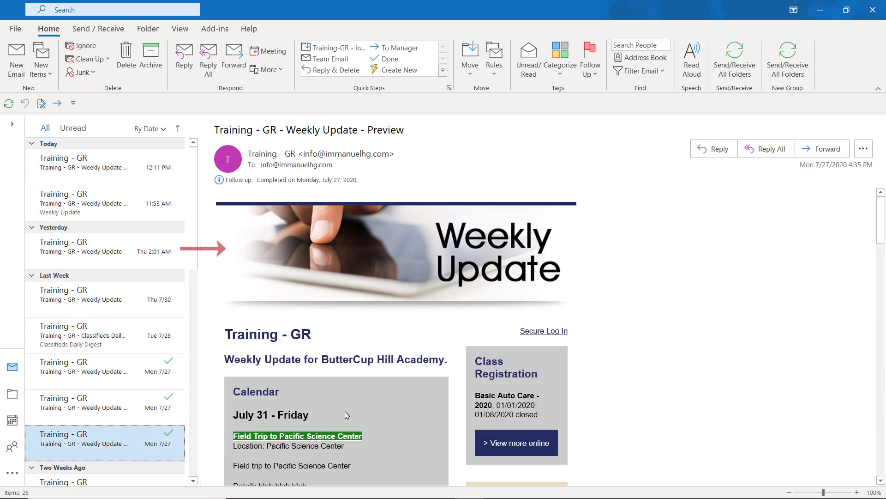
scroll(345, 410, down, 1)
scroll(345, 410, down, 2)
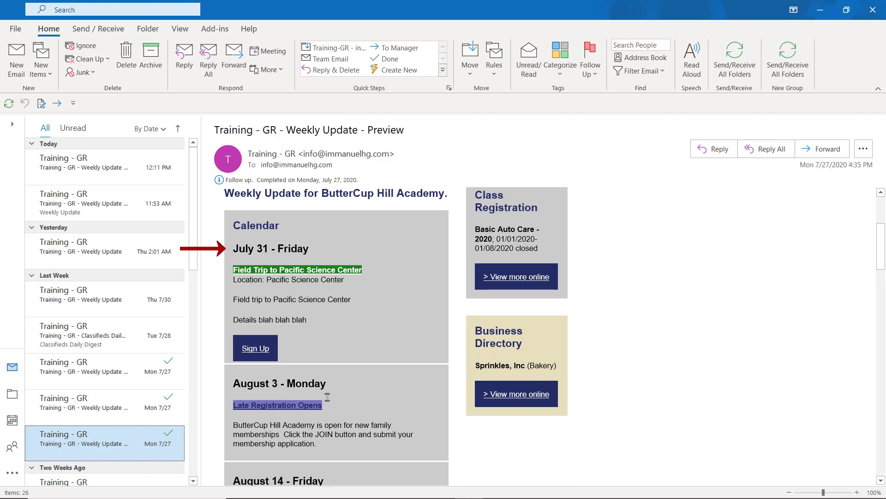
scroll(328, 397, down, 3)
scroll(325, 387, down, 3)
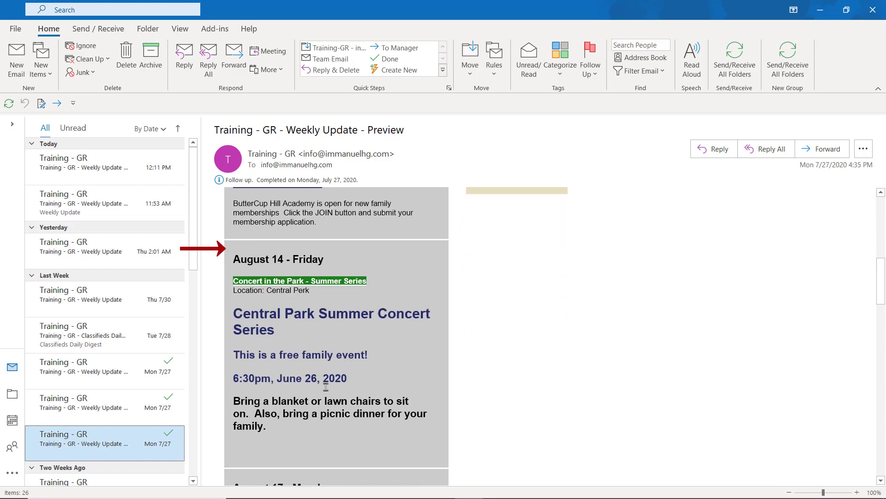
scroll(377, 405, down, 3)
scroll(377, 404, down, 2)
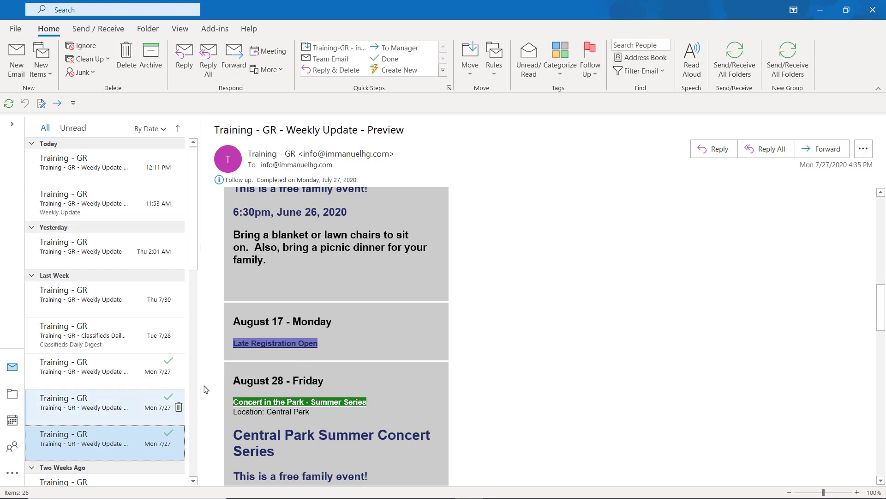
Step: Look through the category-sorted calendar in the 7/27/2020 5:03 PM Weekly Update preview, from Field Trips to Registration Activities
click(74, 375)
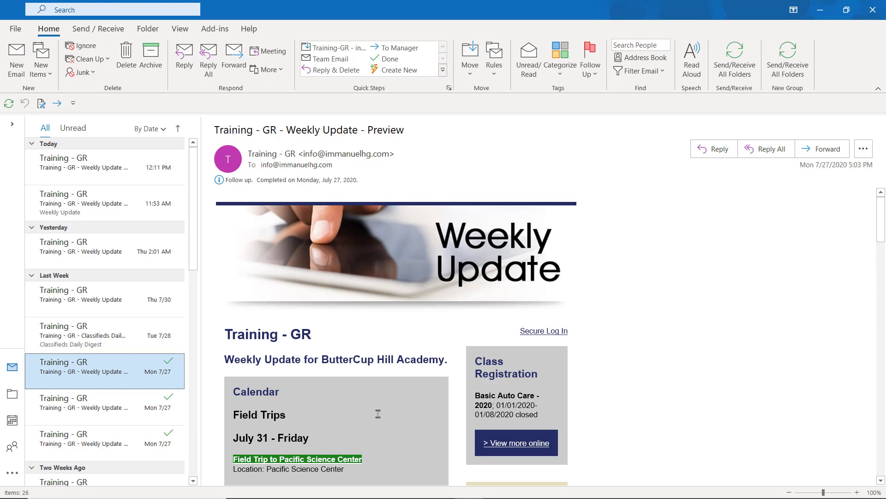
scroll(378, 413, down, 2)
scroll(378, 413, down, 2)
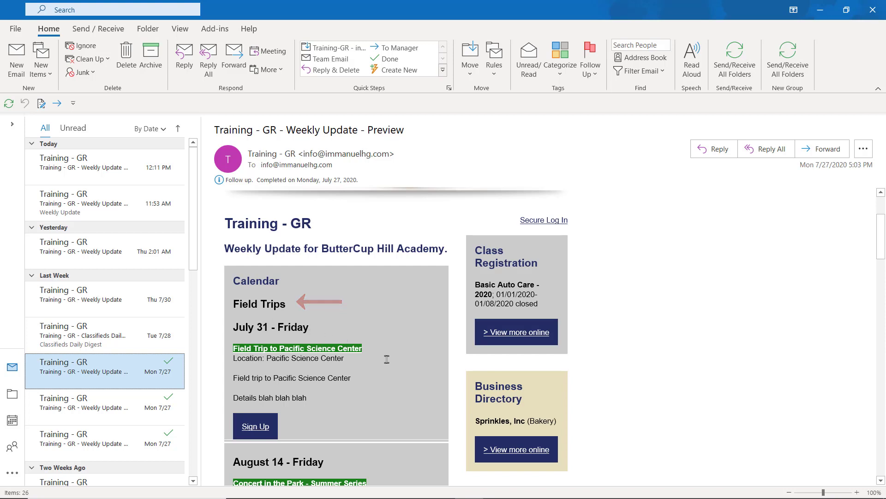
scroll(388, 364, down, 5)
scroll(387, 366, down, 4)
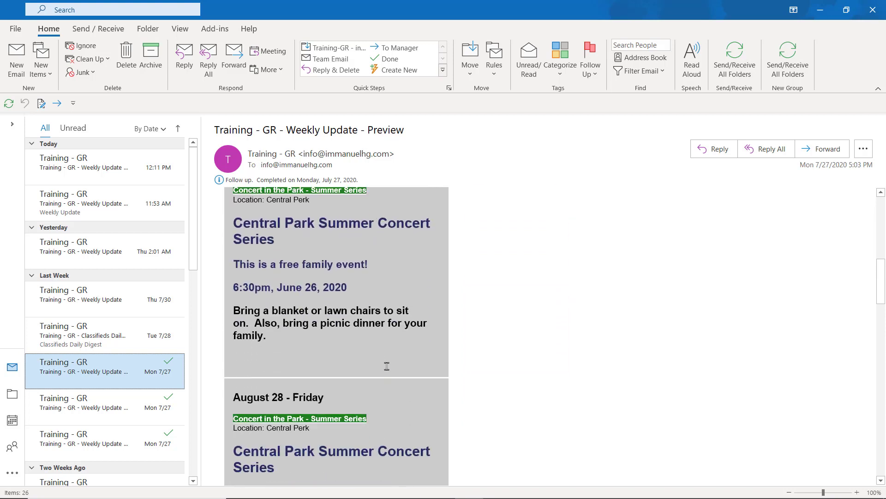
scroll(387, 366, down, 4)
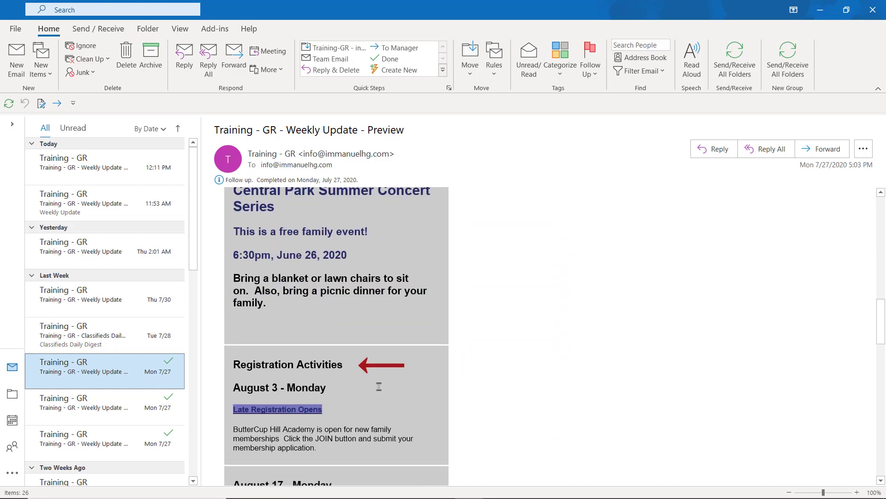
scroll(377, 386, down, 1)
scroll(376, 386, down, 1)
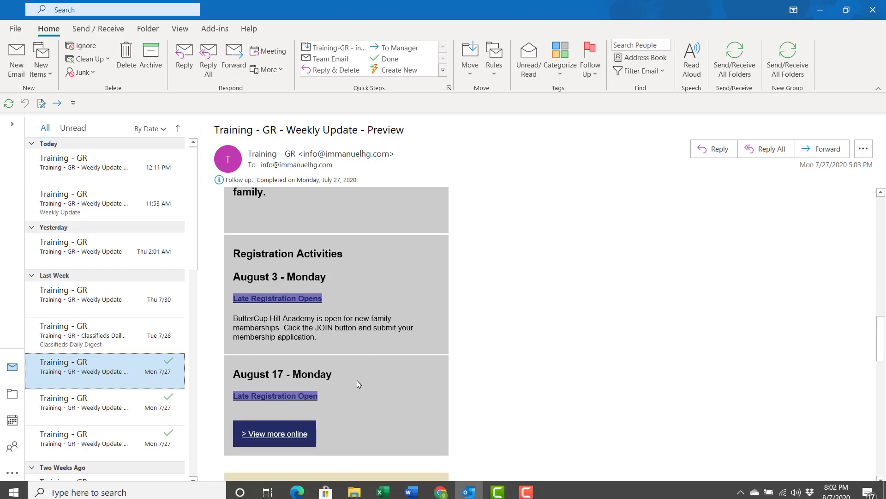
Step: Switch to Chrome, review the Weekly Email Update option in the family profile on the public site, and return to the Weekly Email Settings
click(468, 489)
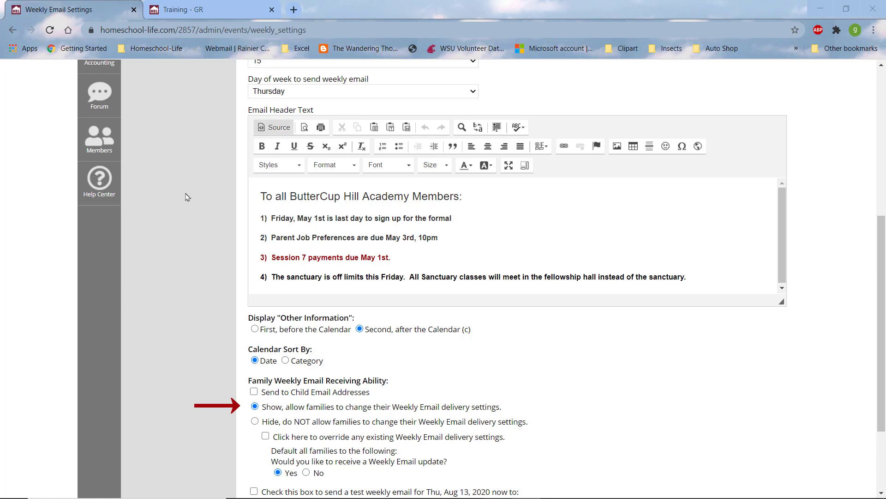
click(186, 10)
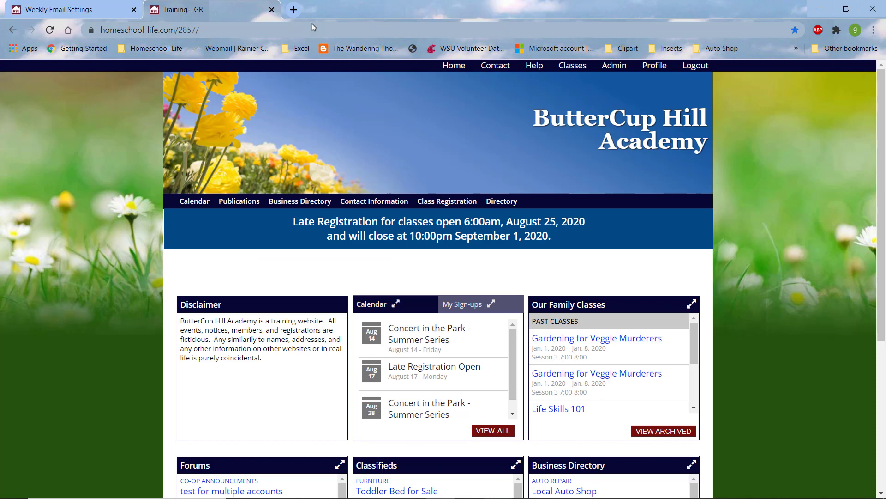
click(657, 66)
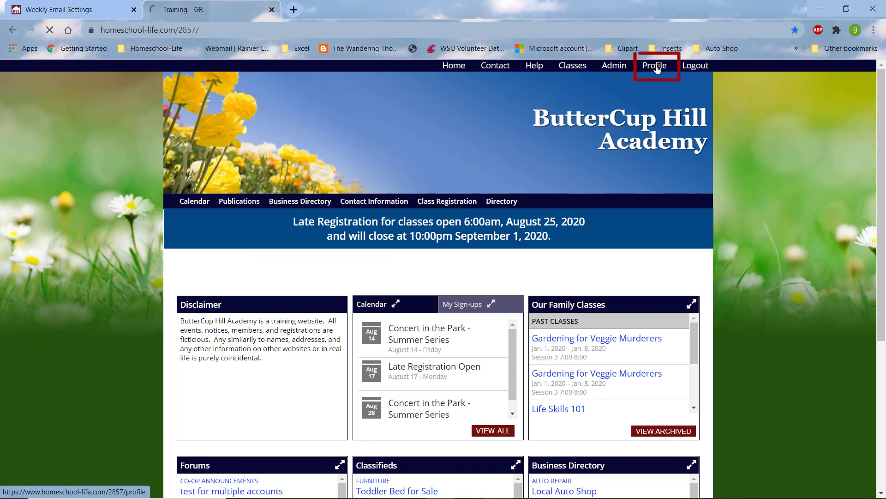
scroll(533, 301, down, 15)
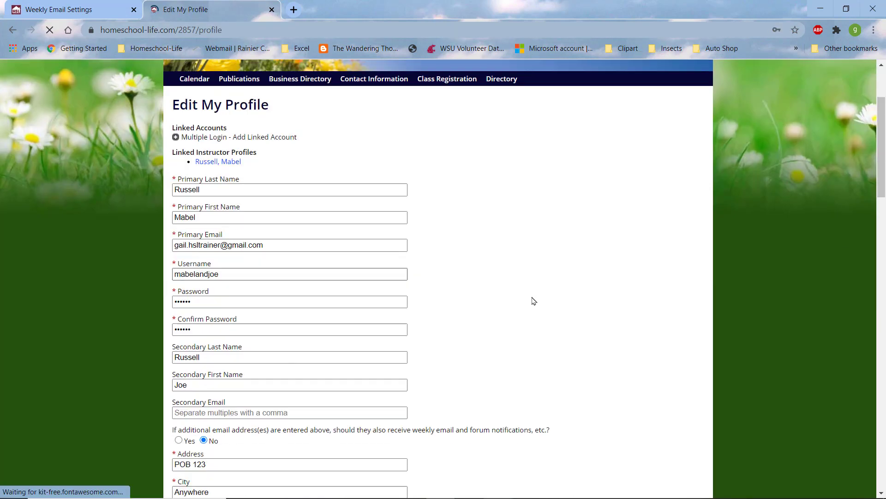
scroll(533, 300, down, 7)
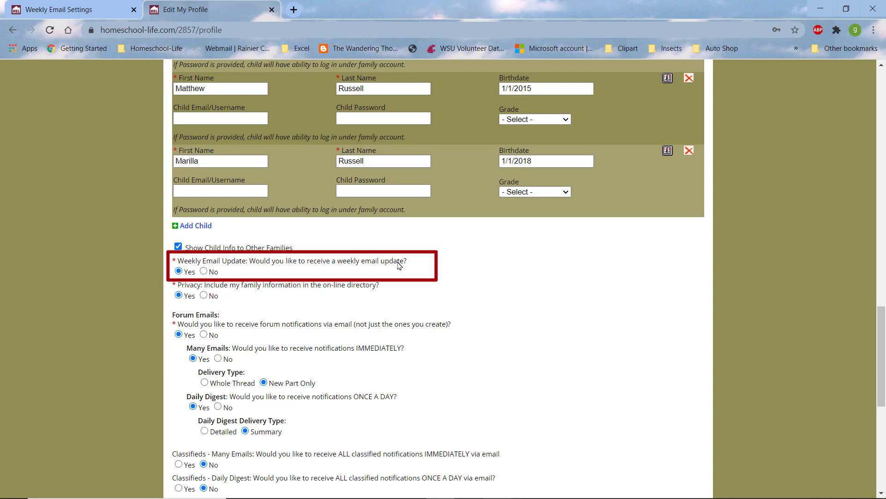
click(72, 9)
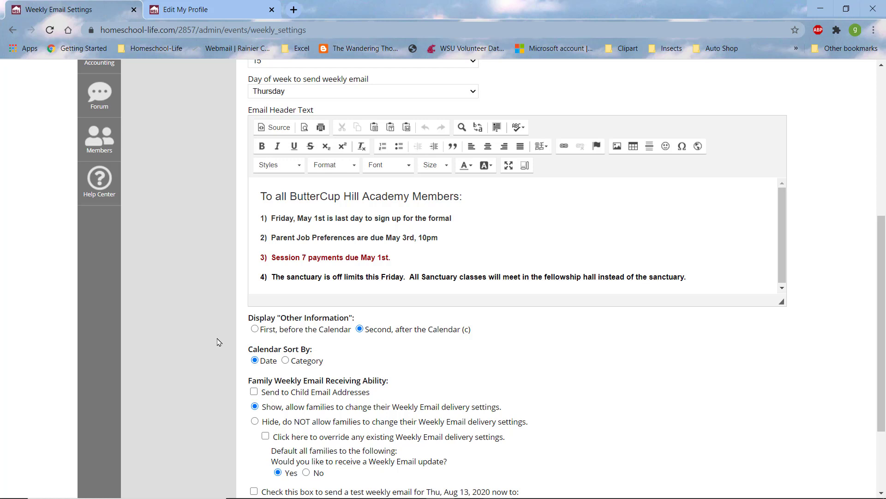
Step: Hide the Weekly Email delivery settings from families, override any existing ones with a default of No, and save the settings
click(255, 422)
click(265, 436)
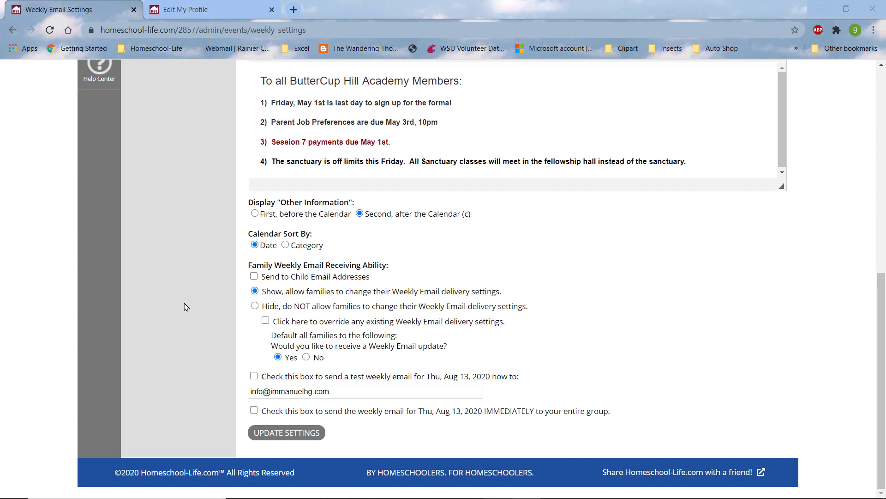
click(255, 306)
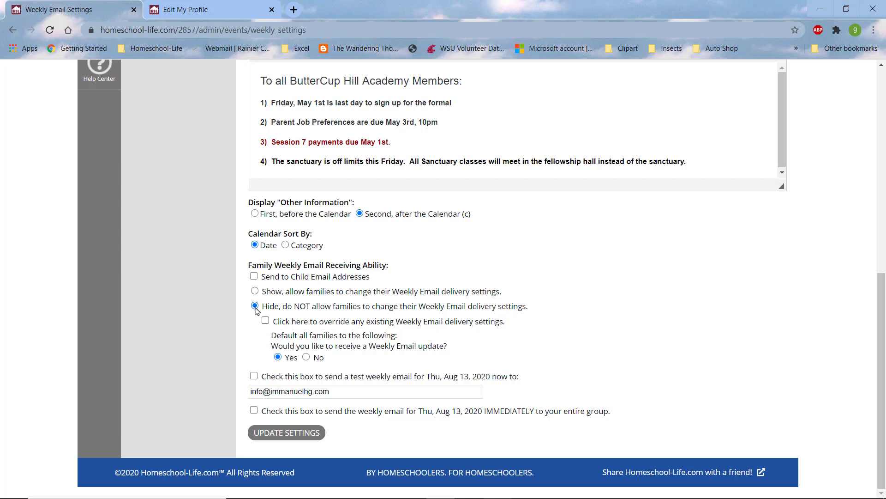
click(266, 320)
click(307, 357)
click(271, 434)
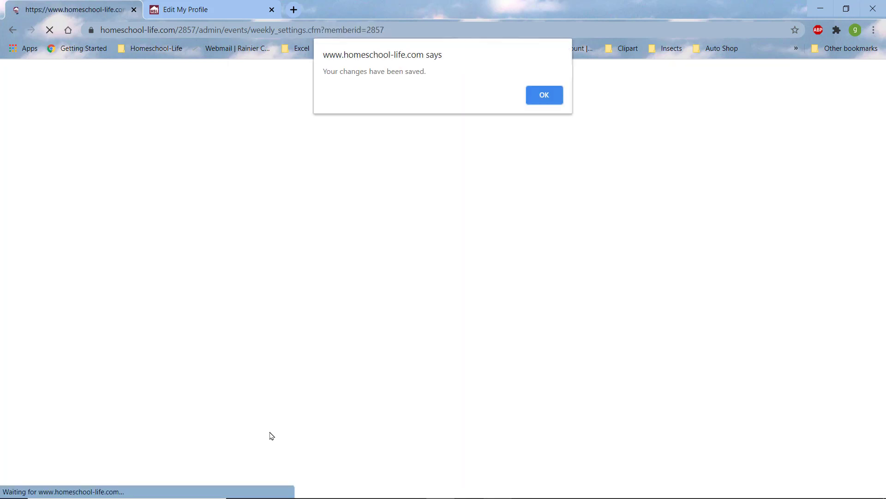
click(545, 95)
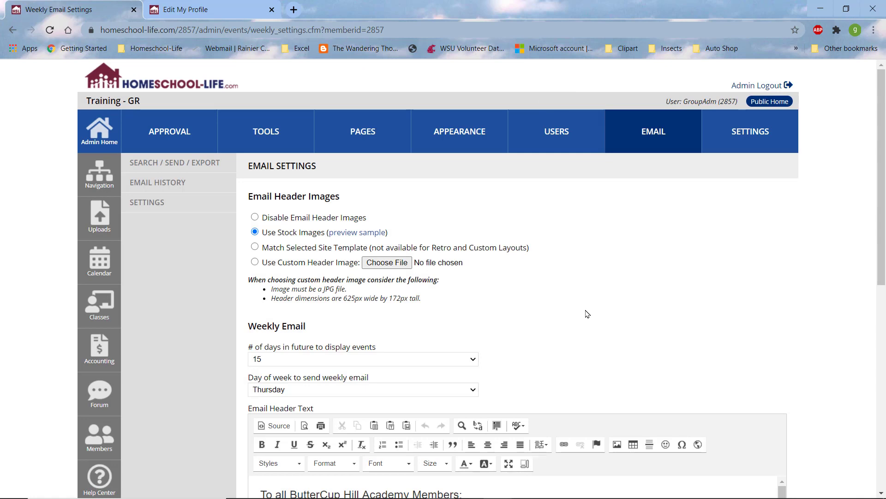
Step: Set the day of week to send the weekly email to "turn weekly email off" and save the settings
scroll(588, 314, down, 2)
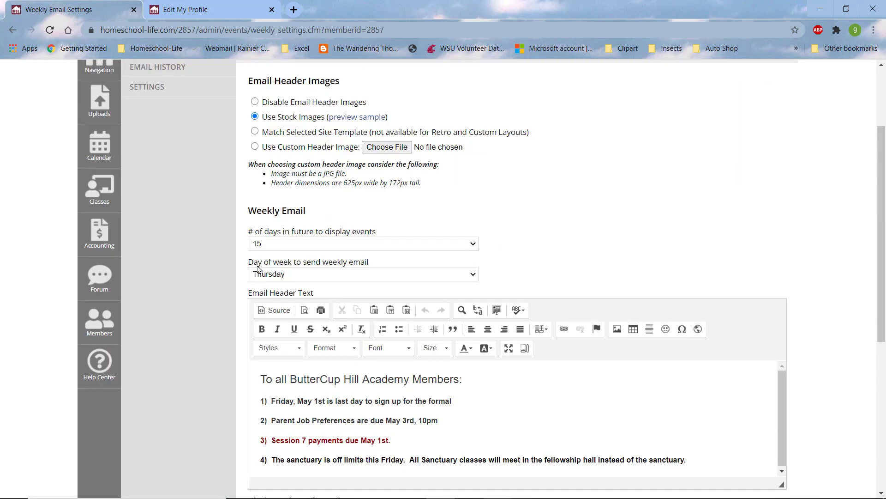
click(474, 275)
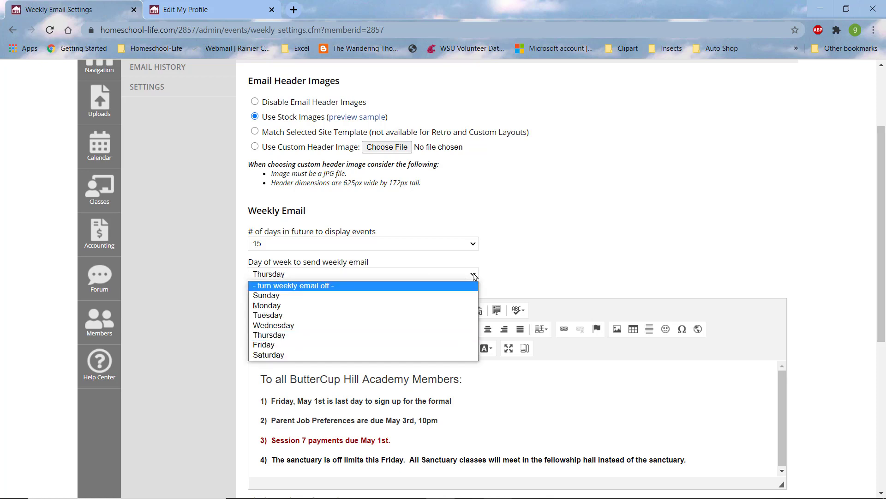
click(310, 286)
scroll(502, 280, down, 5)
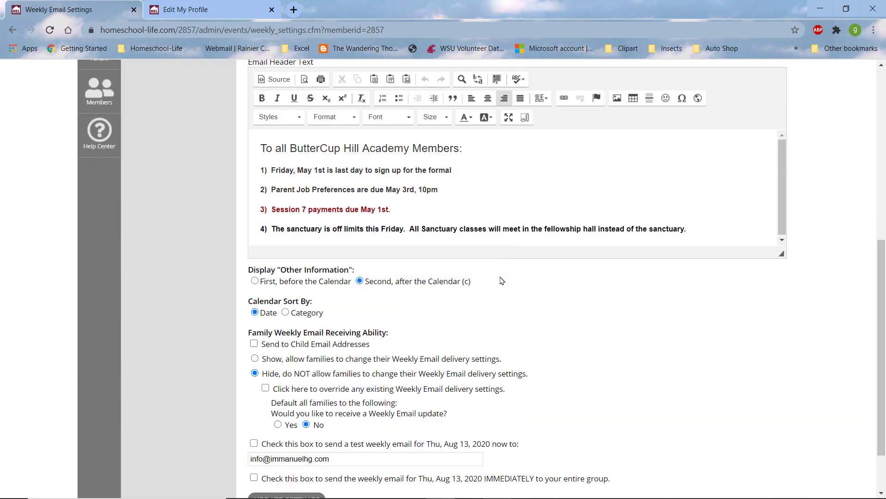
scroll(502, 280, down, 1)
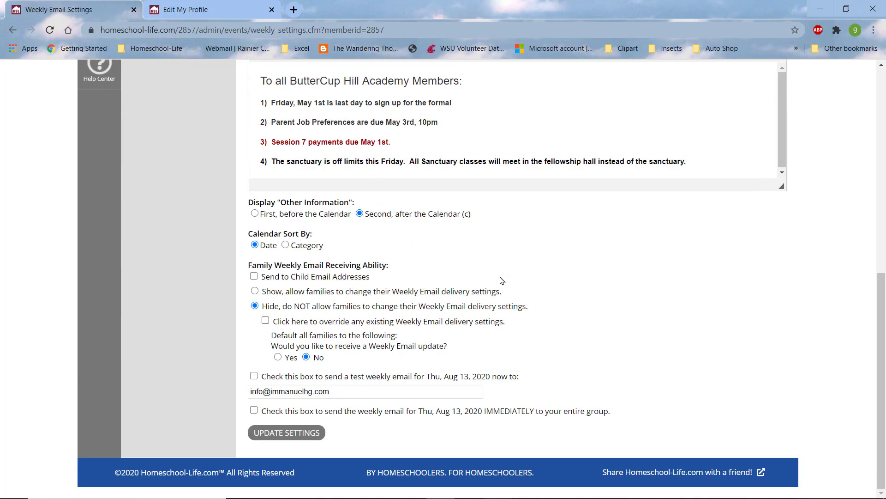
click(292, 436)
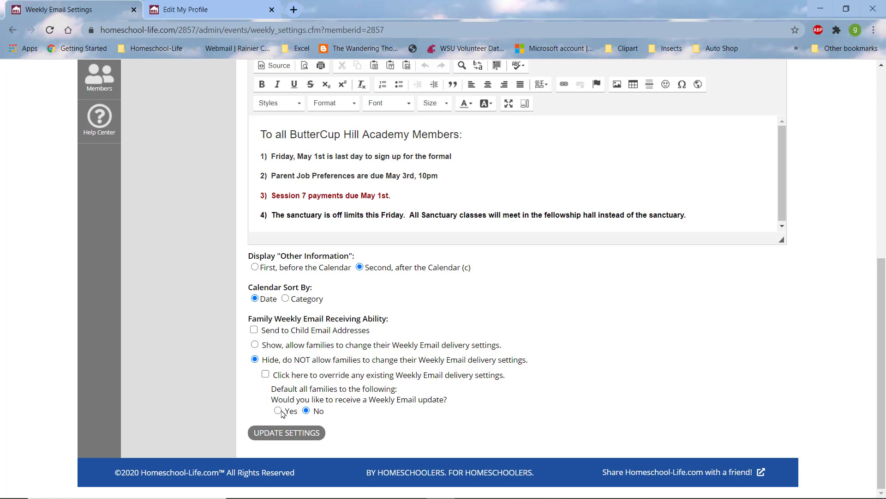
Step: Set the default for receiving the Weekly Email update to Yes and the sending day to Thursday, and save the settings
click(278, 411)
scroll(343, 332, up, 5)
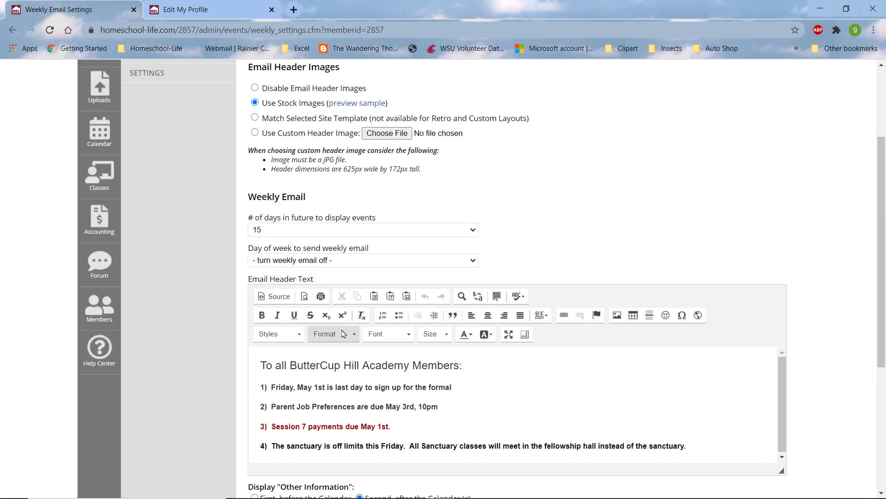
click(474, 261)
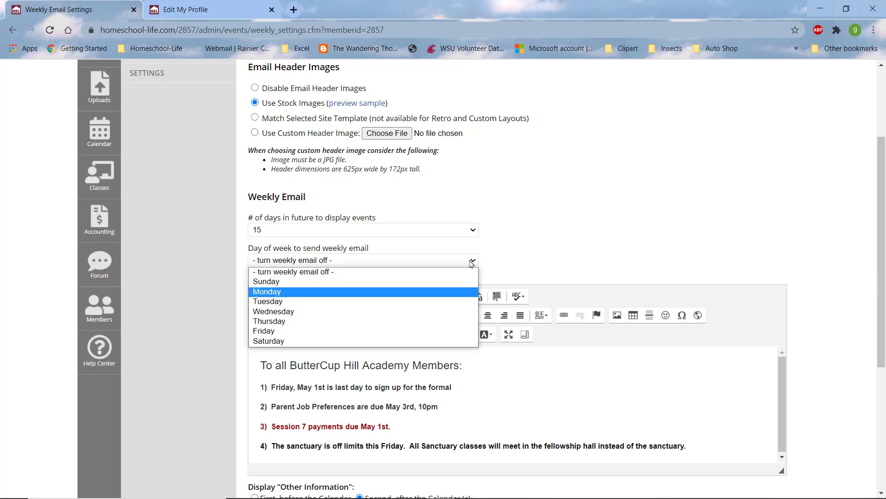
click(289, 319)
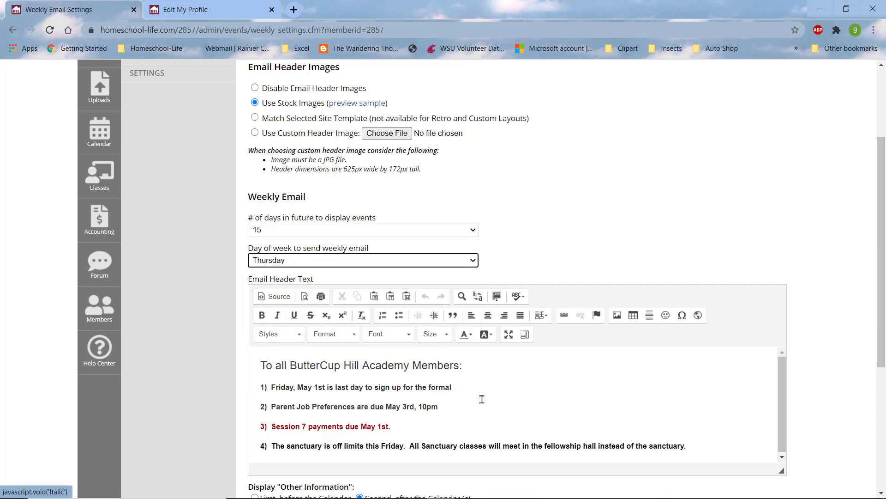
scroll(481, 399, down, 5)
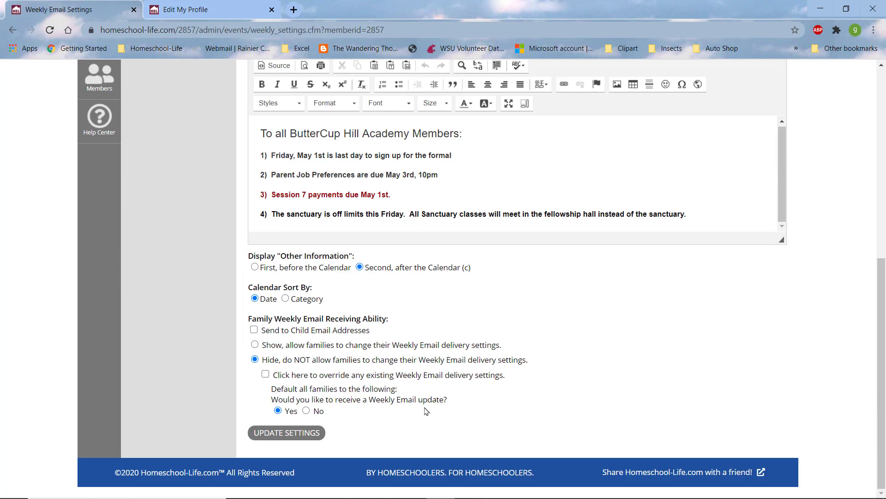
click(271, 432)
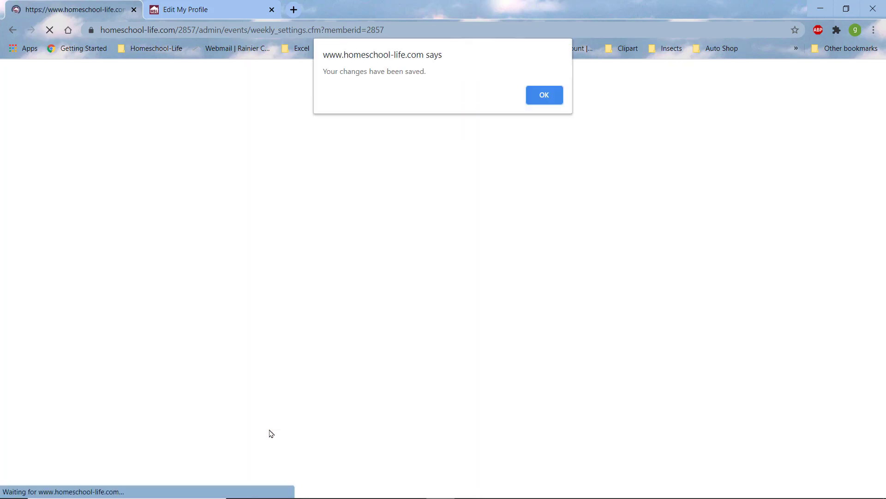
click(544, 95)
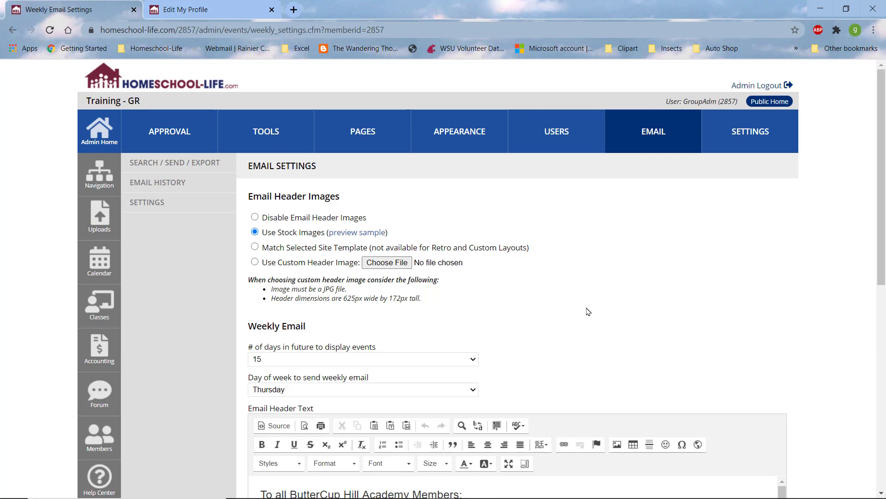
Step: Exclude the Basic Auto Care class from the weekly email in its registration settings and save the changes
click(266, 132)
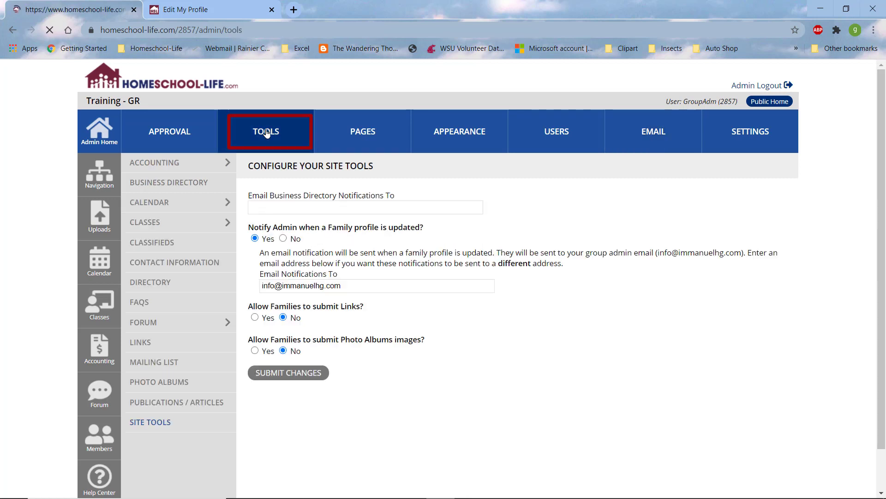
click(154, 224)
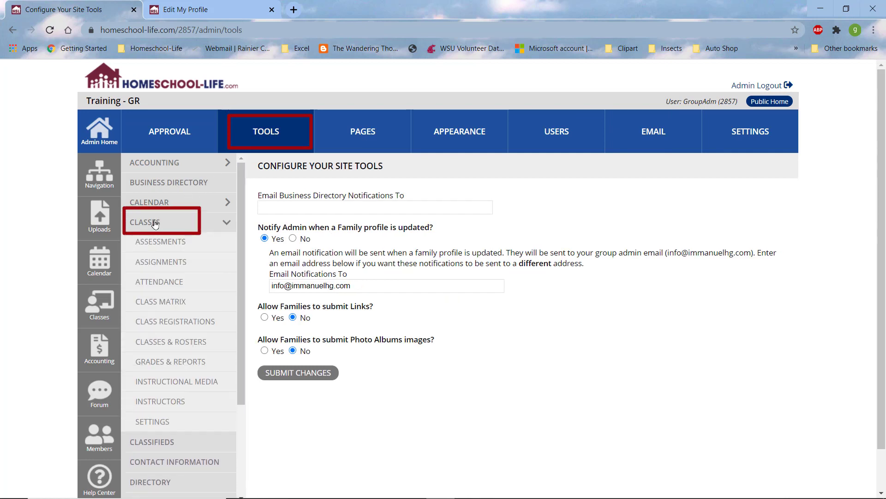
click(186, 344)
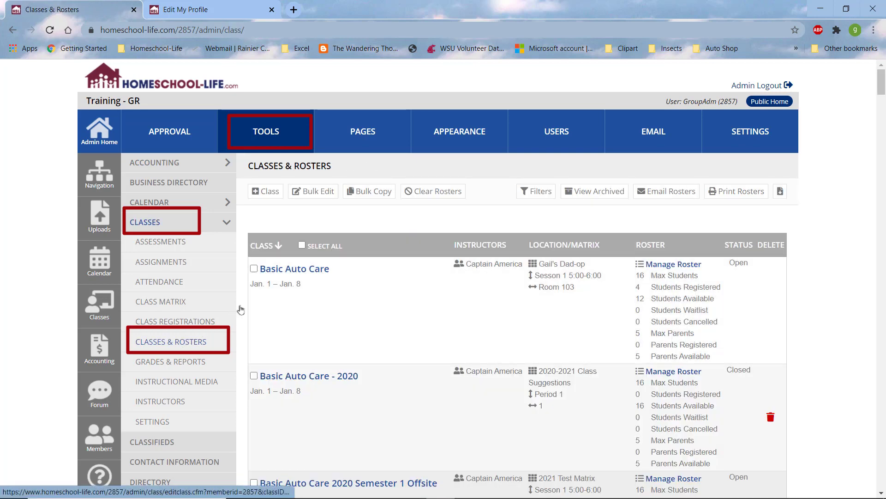
click(295, 271)
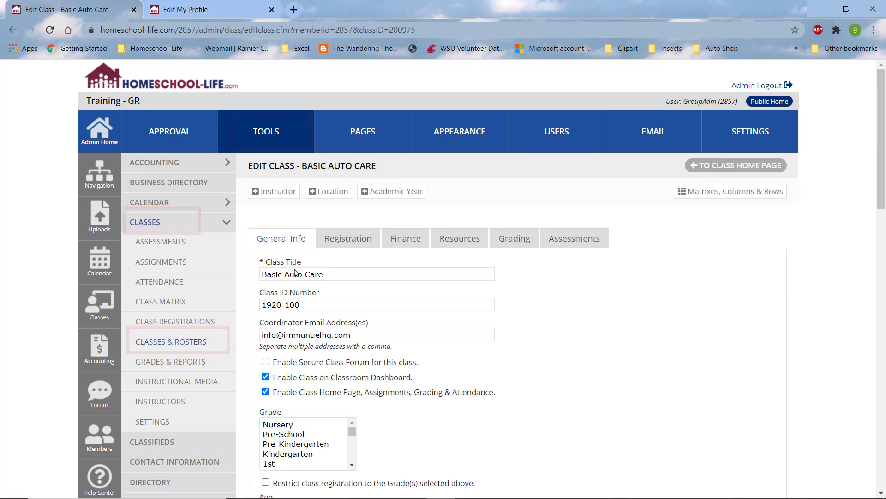
click(351, 241)
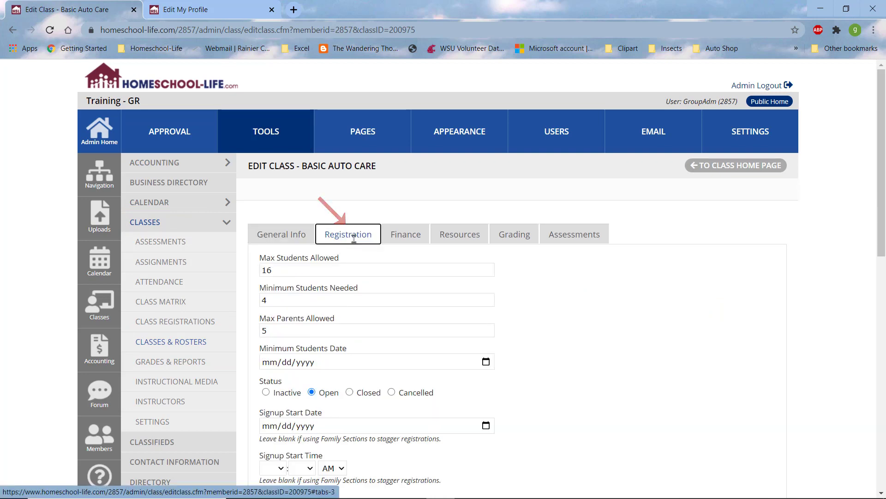
scroll(475, 289, down, 10)
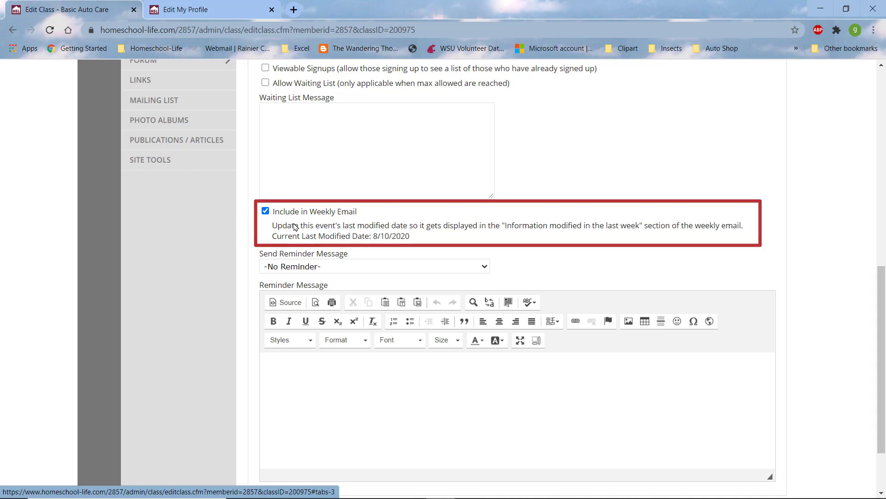
click(266, 212)
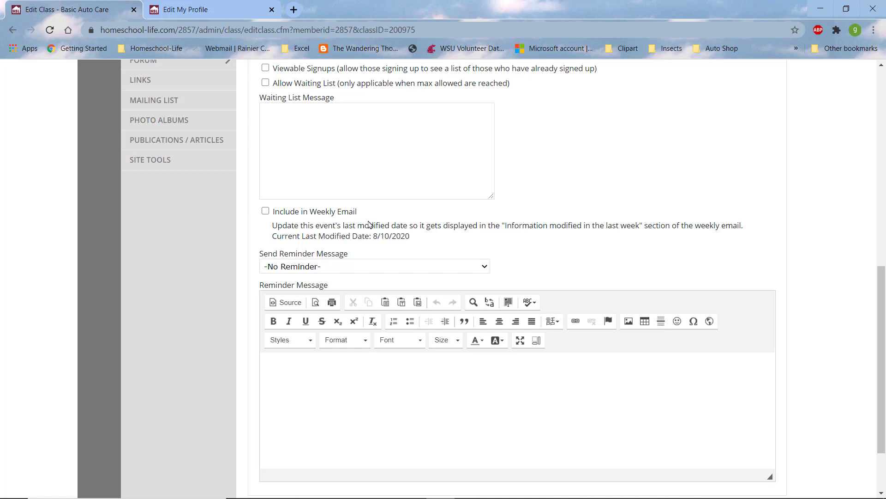
scroll(370, 224, down, 2)
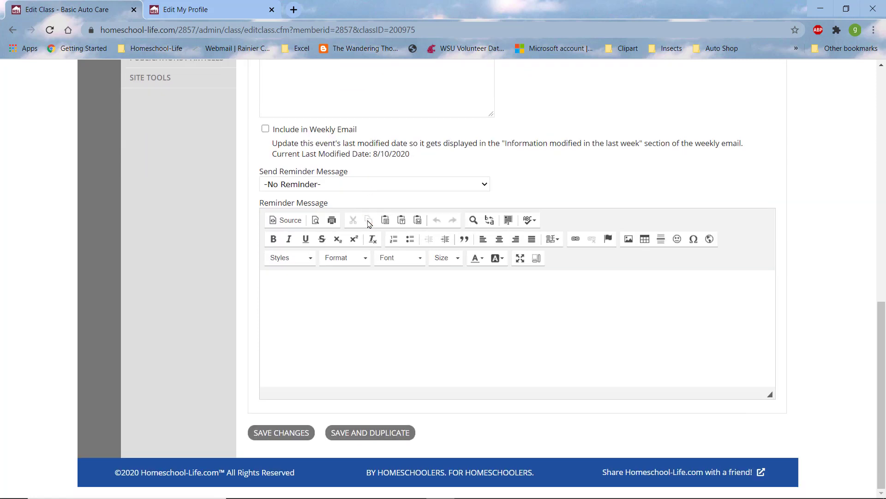
click(283, 431)
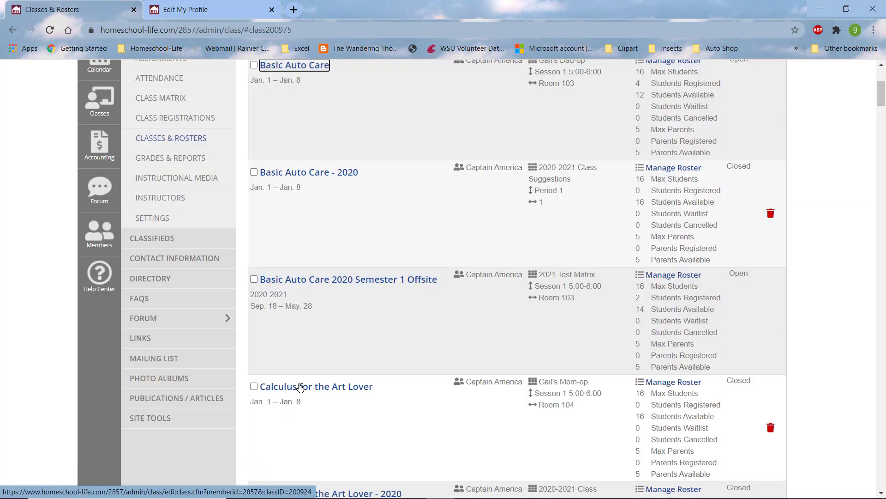
Step: Review the weekly email options of the August 3 Late Registration Opens event and return to the Calendar of Events
scroll(299, 387, down, 4)
scroll(296, 415, up, 6)
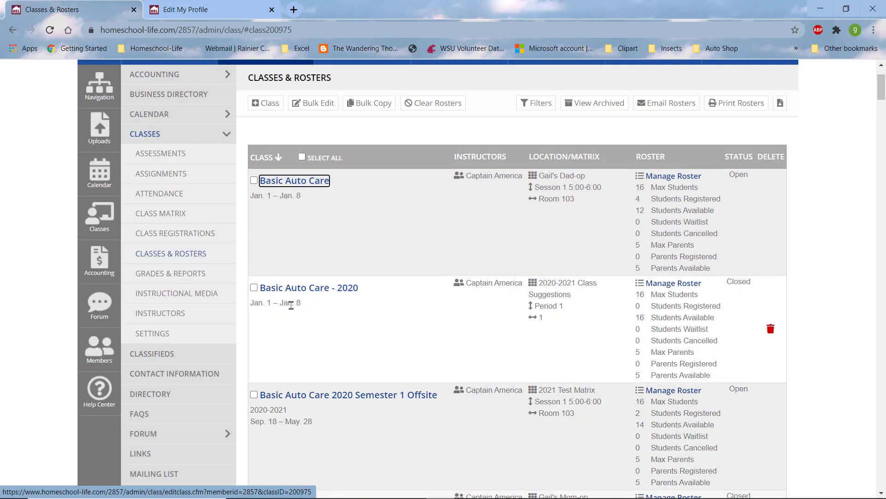
click(151, 117)
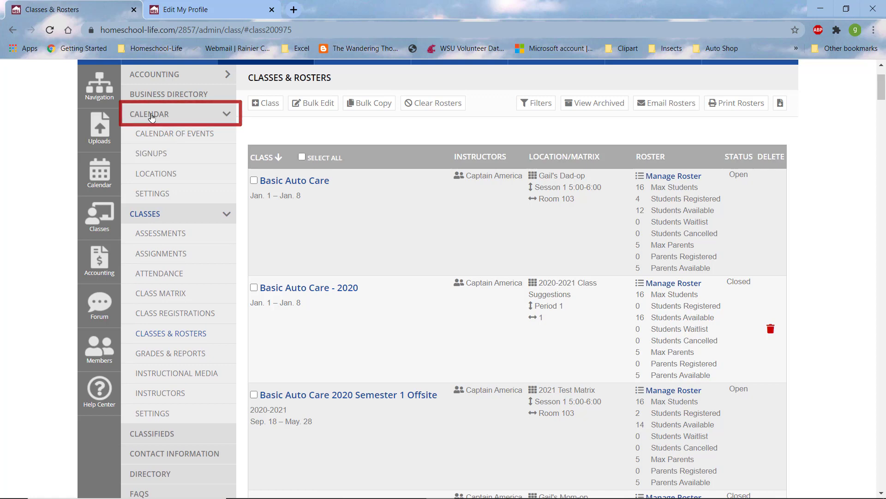
click(156, 134)
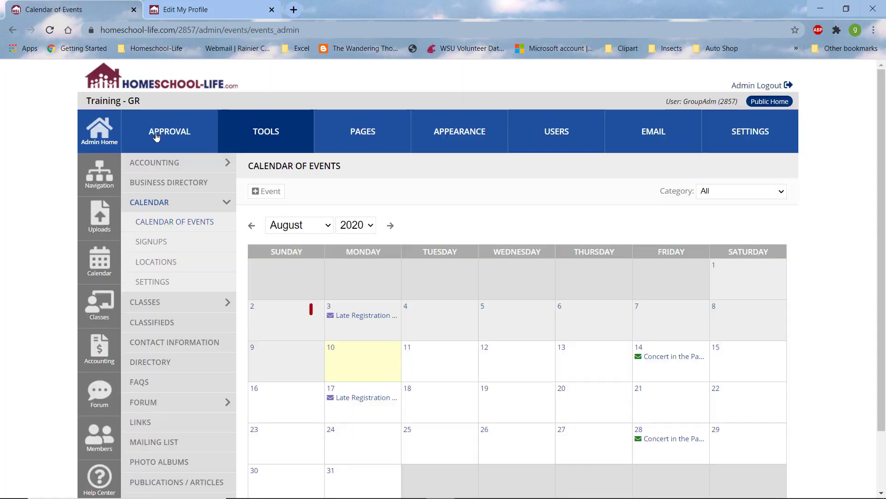
click(363, 316)
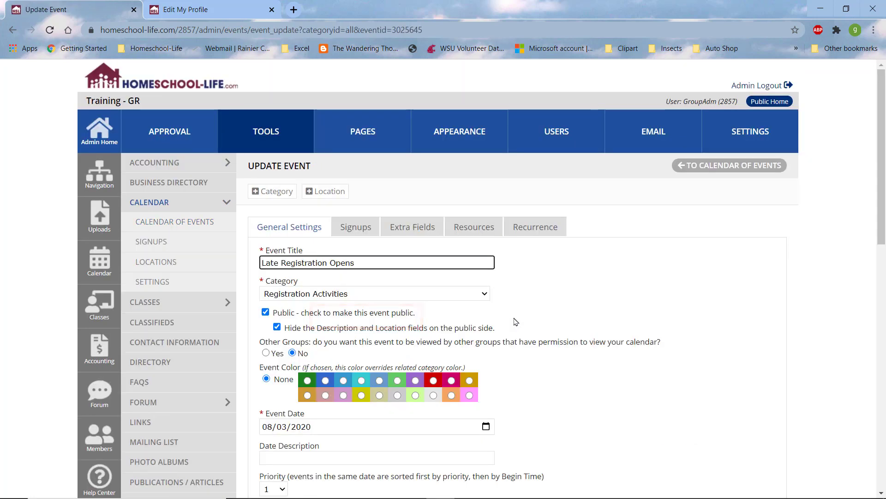
scroll(531, 314, down, 10)
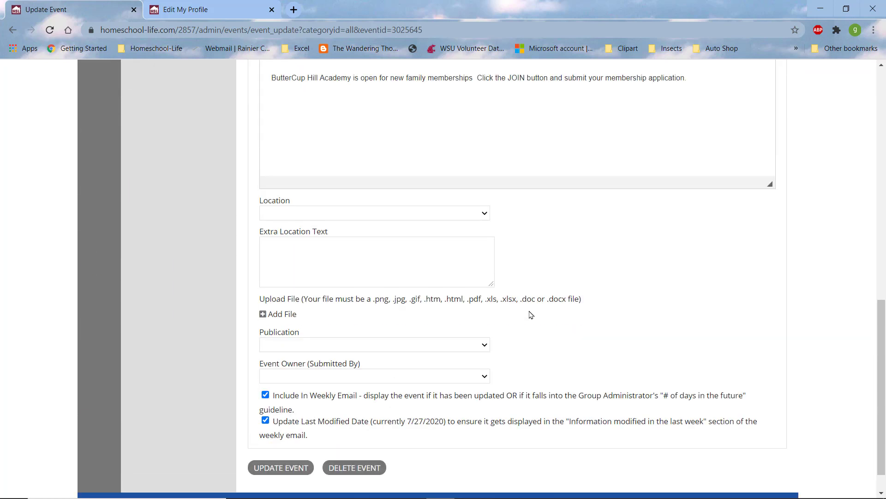
scroll(530, 314, down, 1)
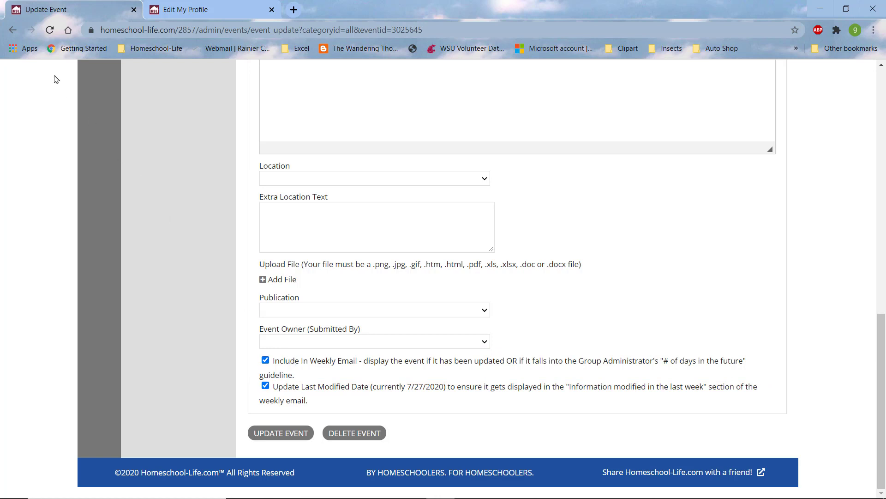
click(14, 30)
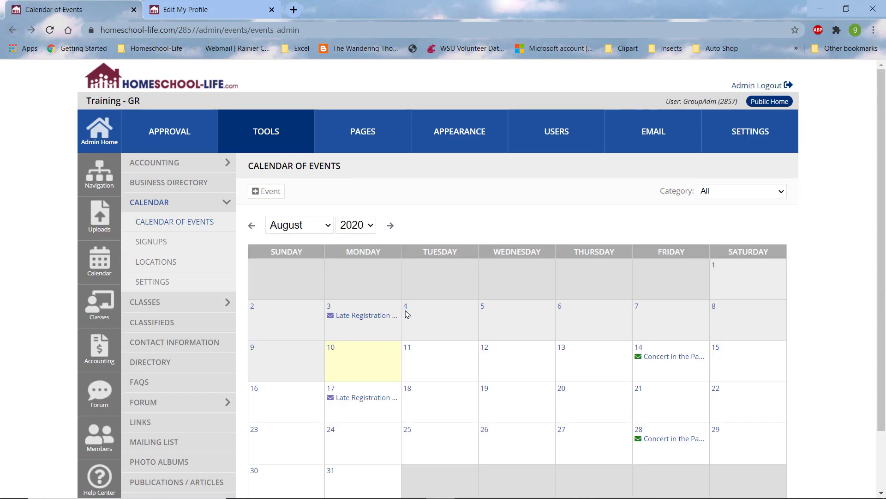
Step: Exclude the August 17 Late Registration Open event from the weekly email and update the event
scroll(407, 314, down, 2)
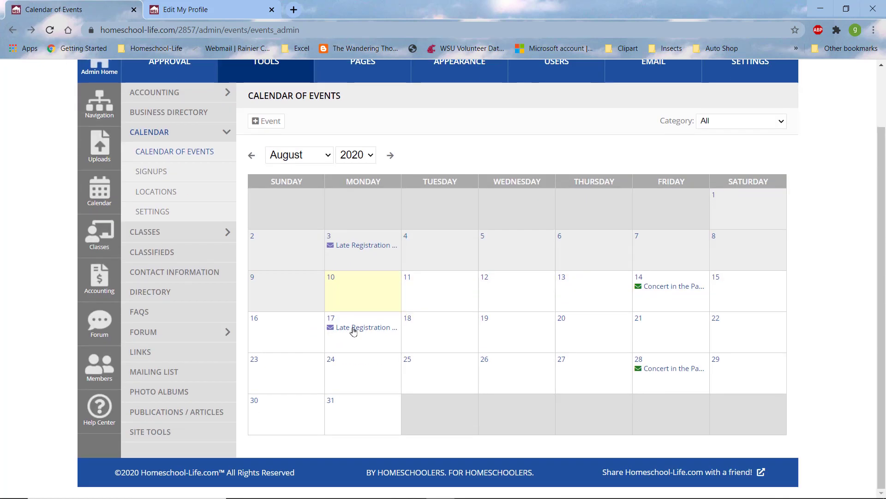
click(354, 329)
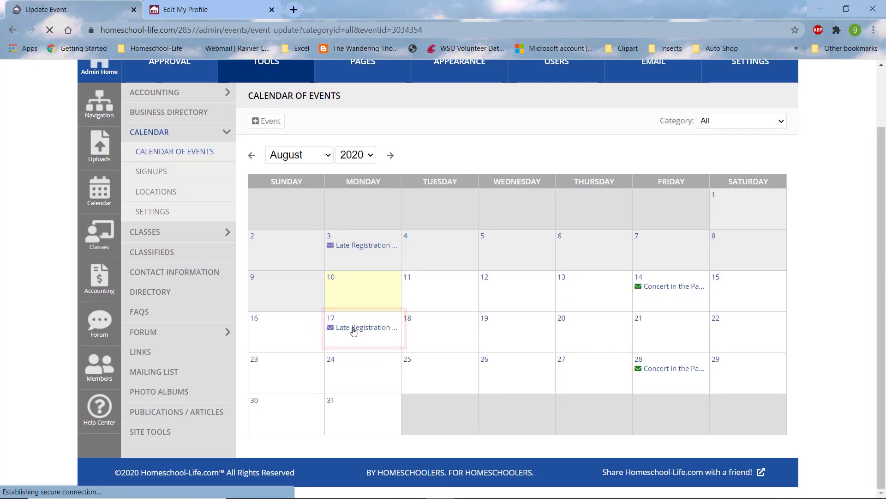
scroll(355, 331, down, 5)
scroll(354, 331, down, 10)
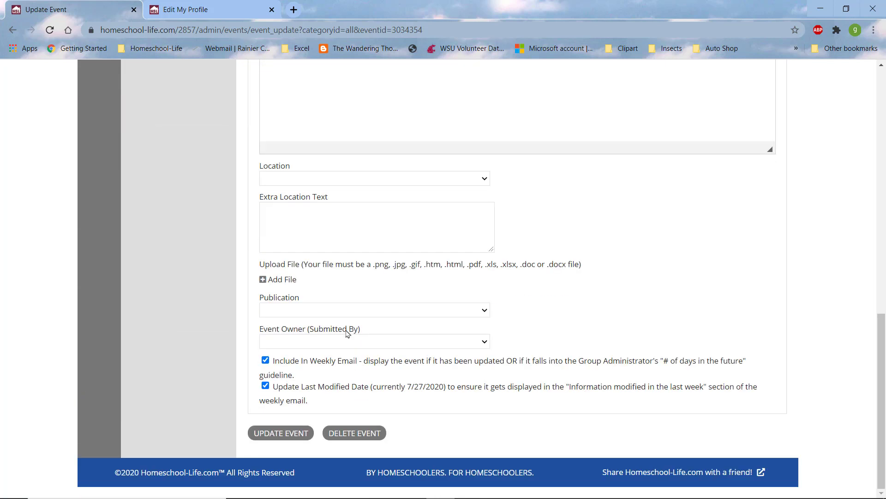
click(266, 361)
click(280, 433)
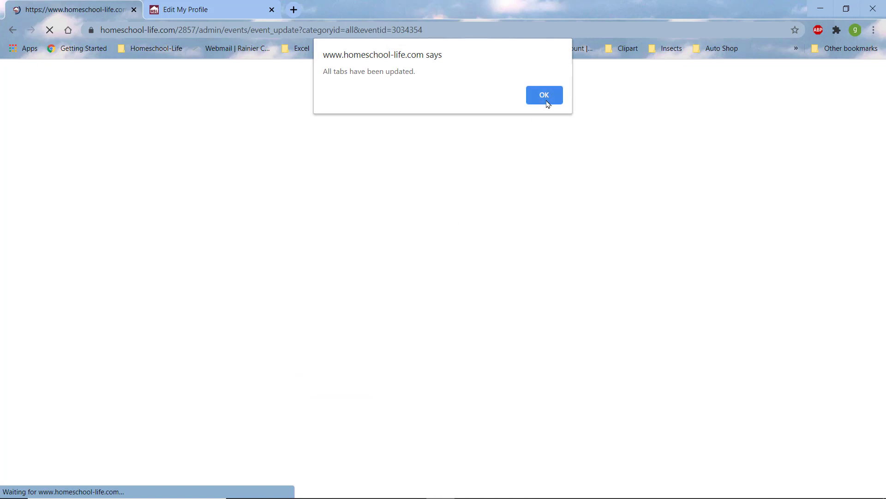
click(546, 100)
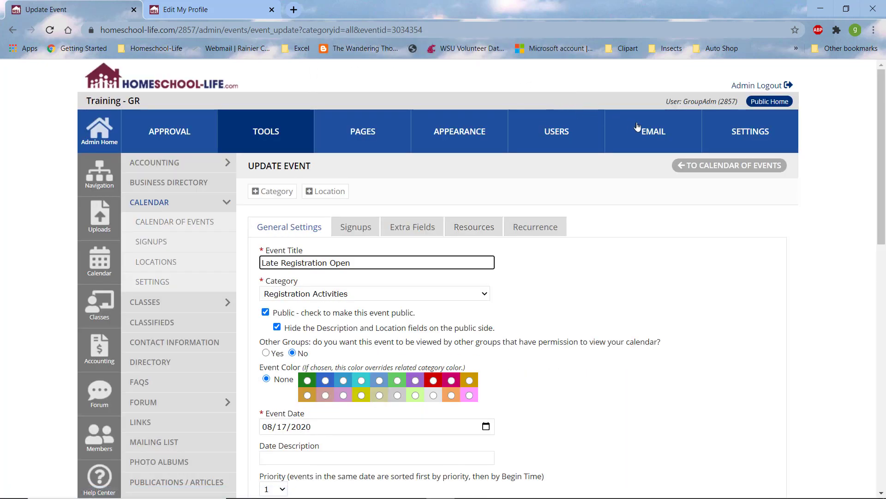
Step: Send a test weekly email to the group's preset address from the Weekly Email settings
click(657, 132)
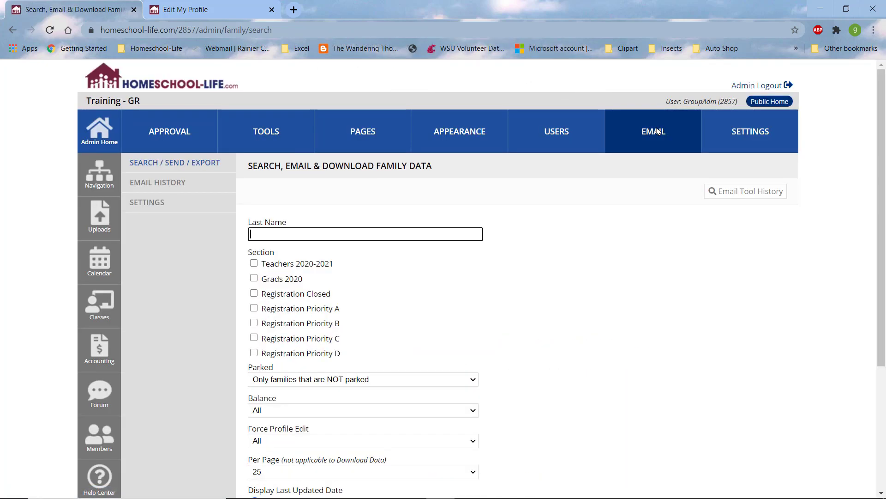
click(149, 204)
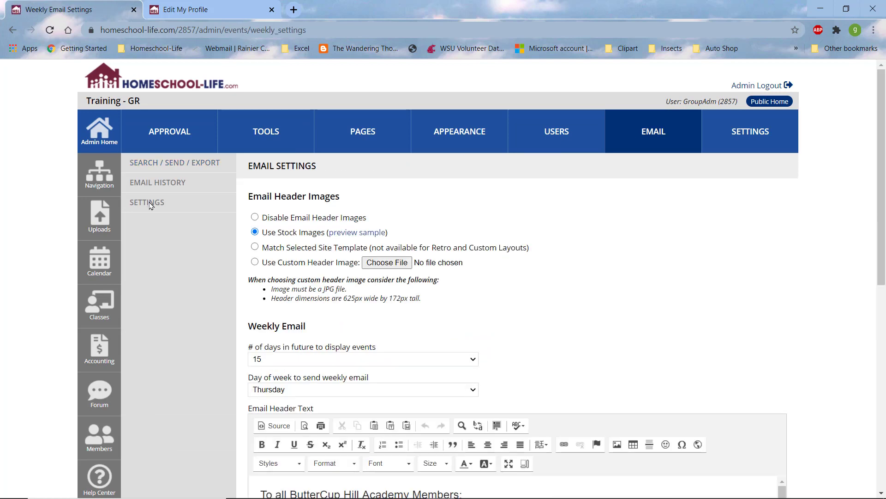
scroll(494, 325, down, 5)
scroll(494, 325, down, 4)
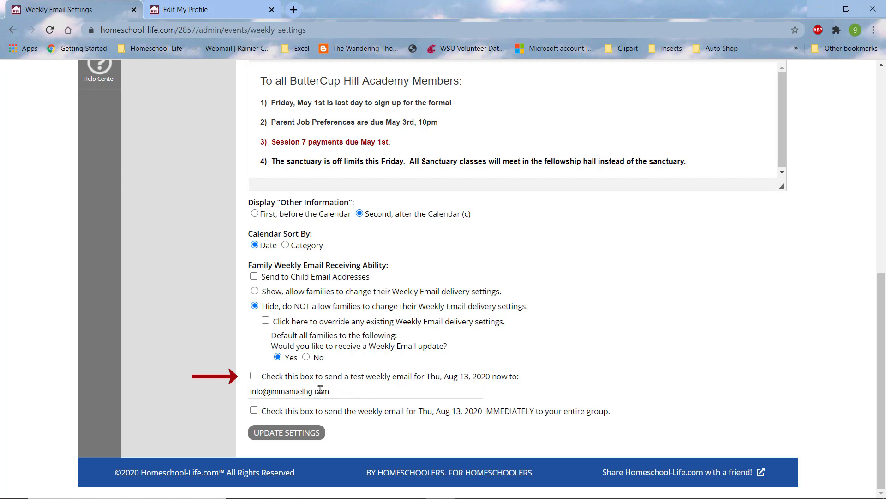
click(273, 434)
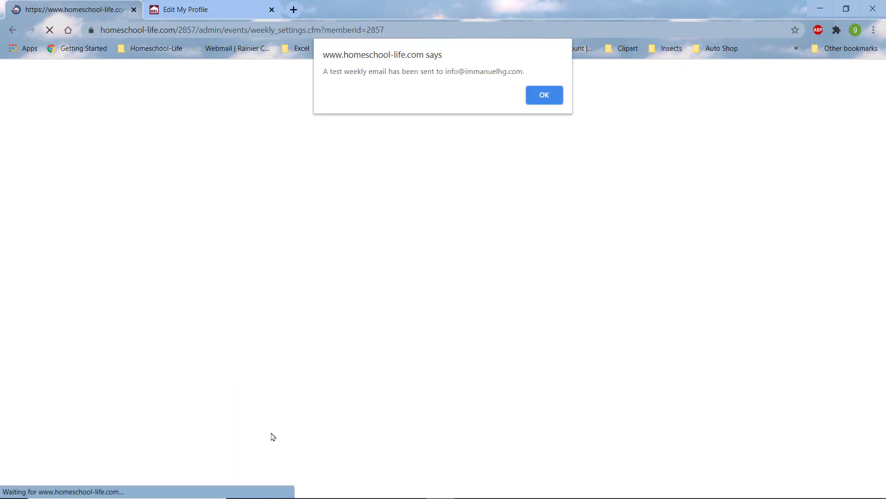
click(544, 95)
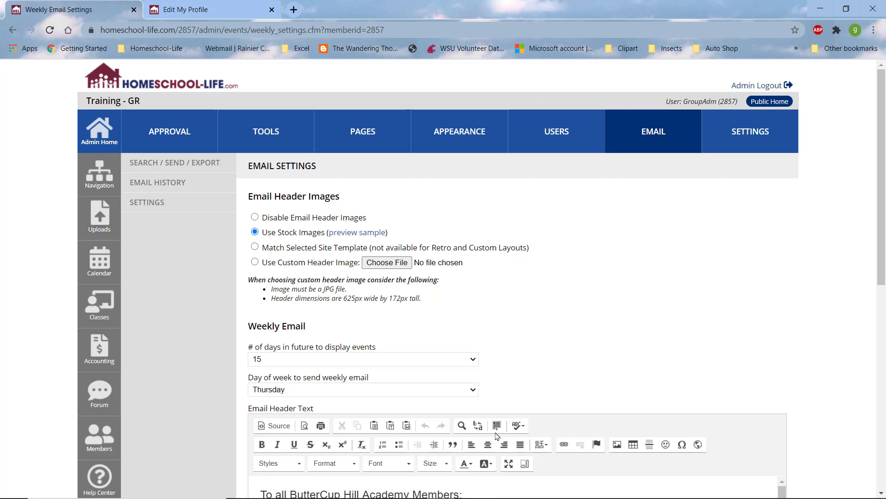
Step: Switch to Outlook, fetch new mail, and review the calendar and class sections of the newest Weekly Update preview
mouse_move(517, 497)
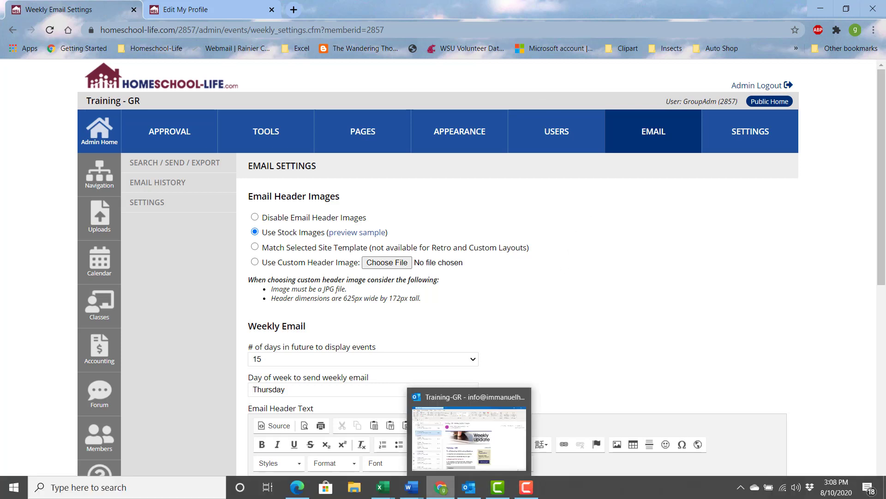
click(469, 489)
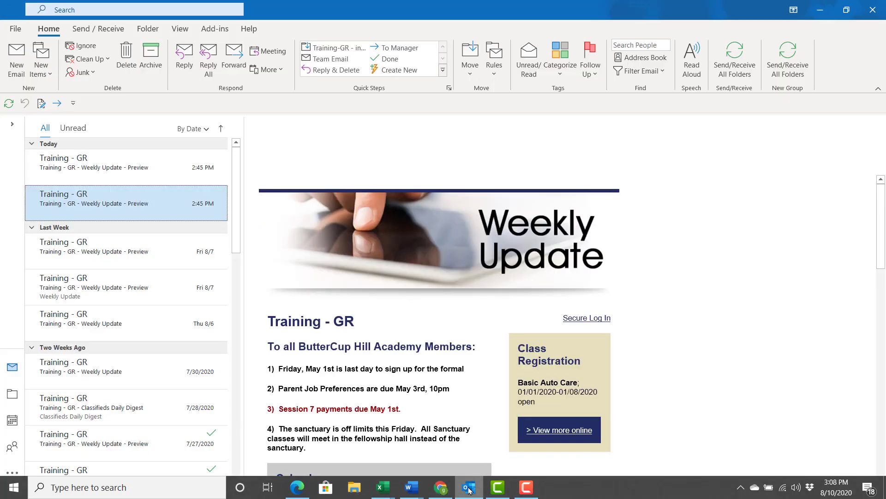
click(739, 62)
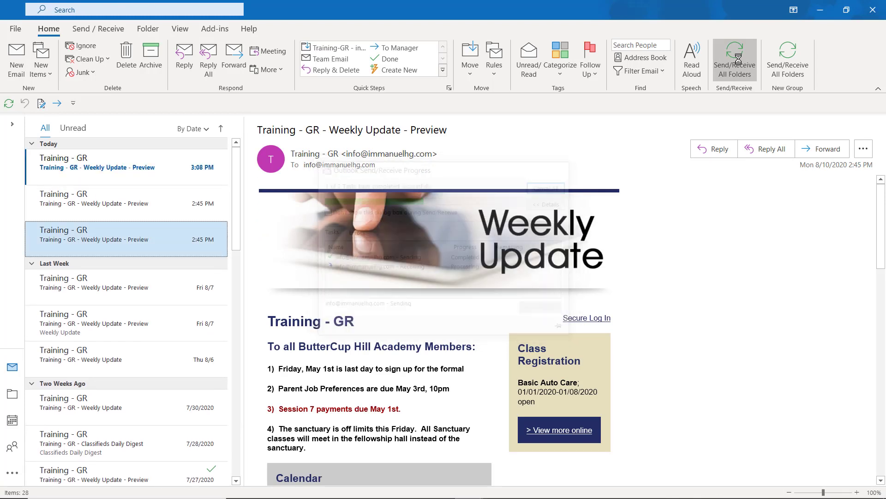
click(60, 166)
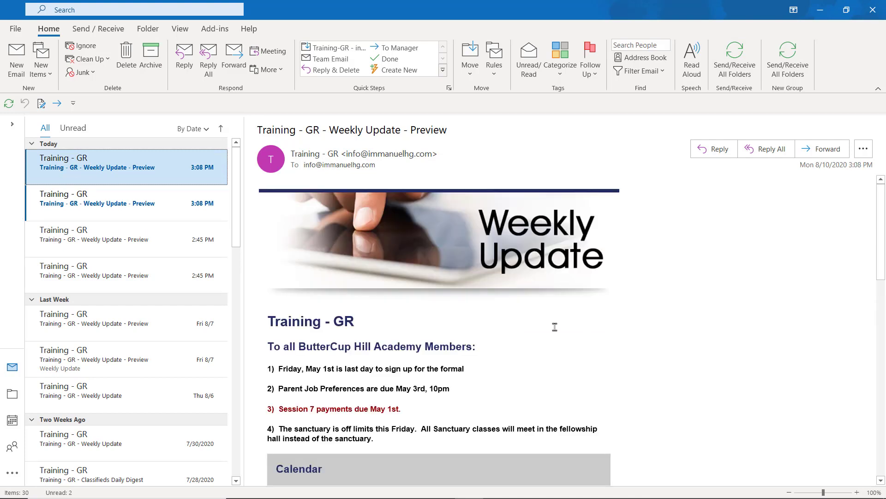
scroll(555, 327, down, 5)
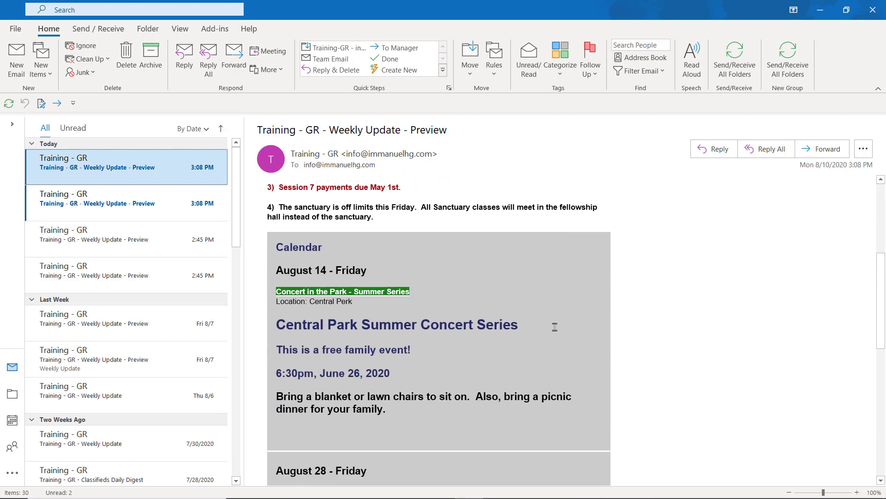
scroll(555, 326, down, 2)
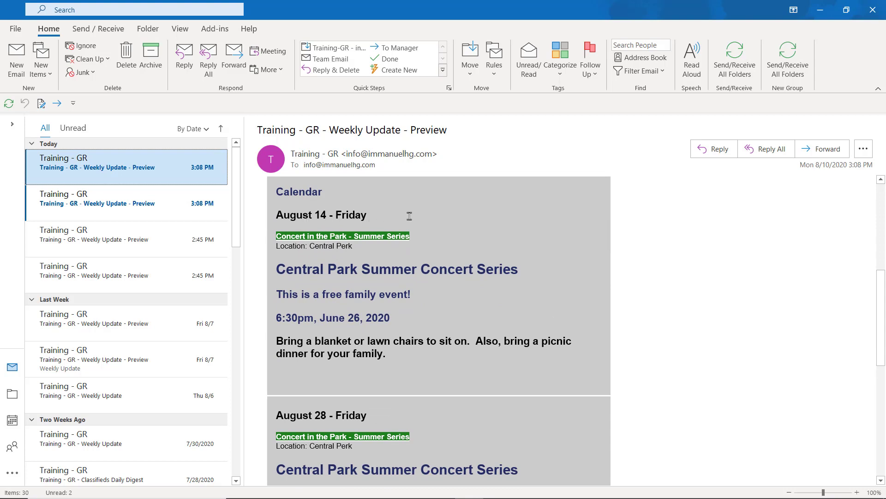
scroll(409, 216, down, 2)
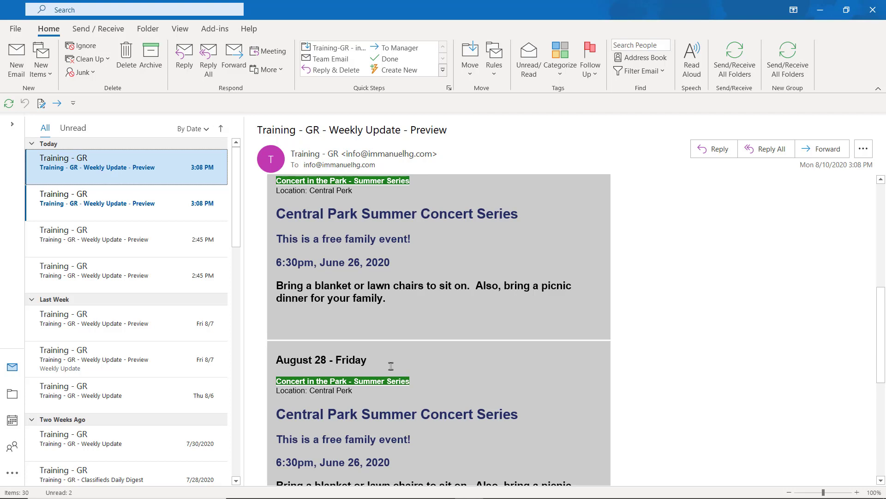
scroll(450, 368, down, 7)
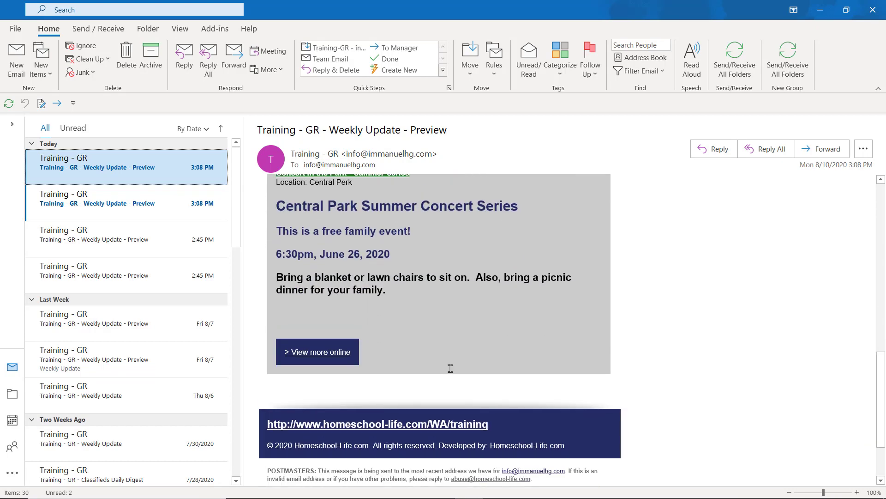
scroll(451, 368, up, 4)
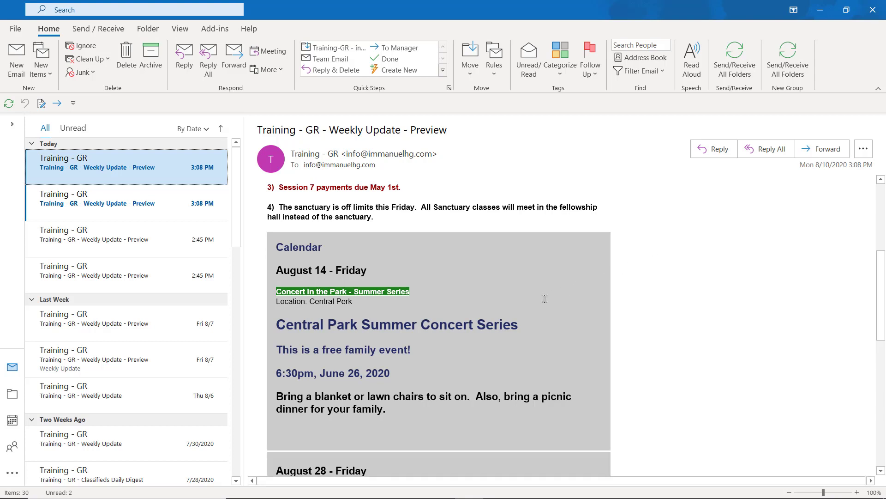
Step: Review the header announcements in the Weekly Update preview and switch back to the Weekly Email settings in Chrome
scroll(545, 298, up, 2)
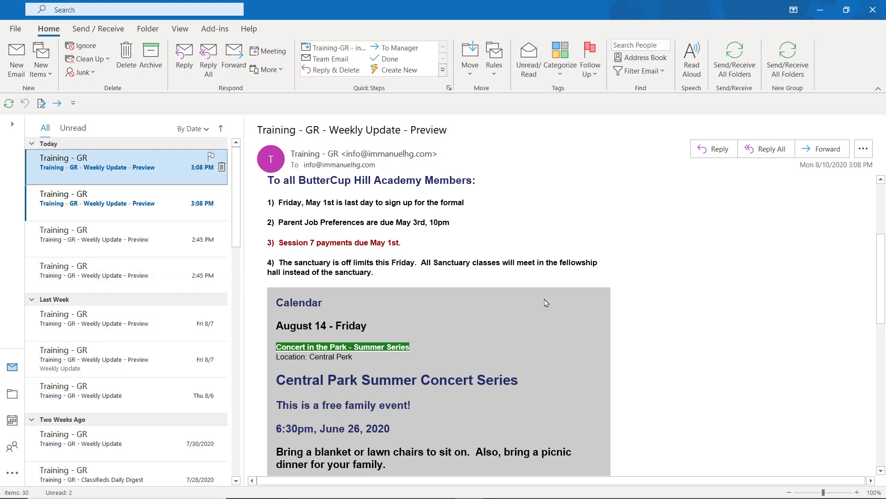
mouse_move(471, 491)
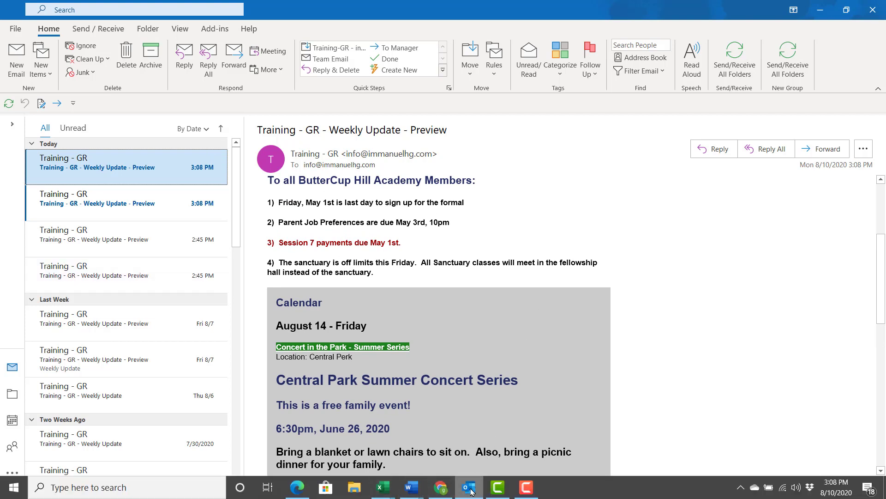
click(440, 488)
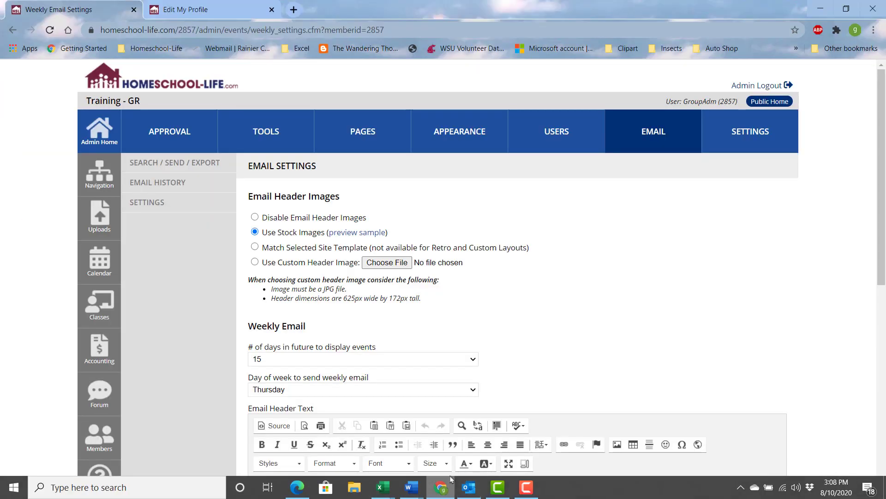
Step: Send the weekly email for Thu, Aug 13, 2020 immediately to the entire group and return to the Admin Home page
scroll(521, 377, down, 9)
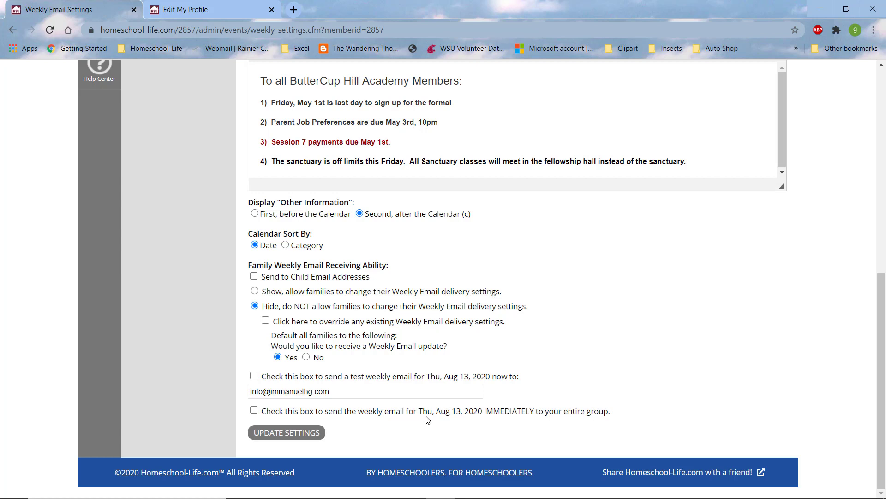
click(254, 410)
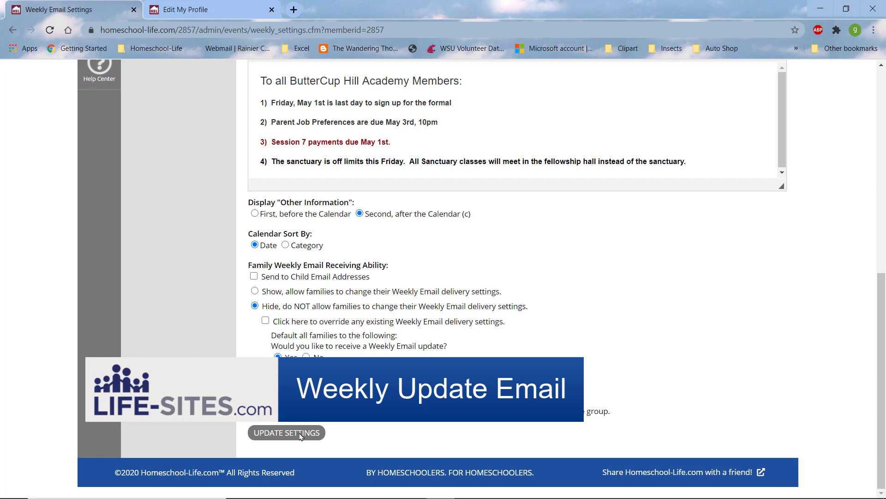
click(287, 433)
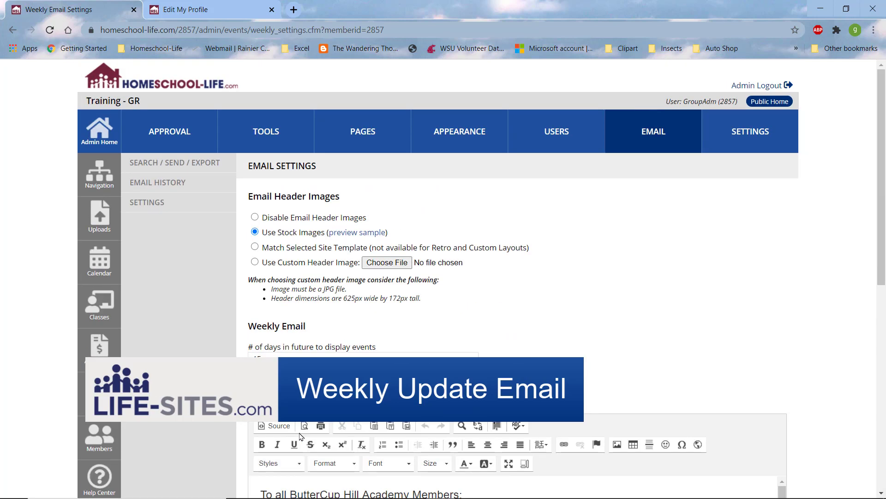
click(99, 138)
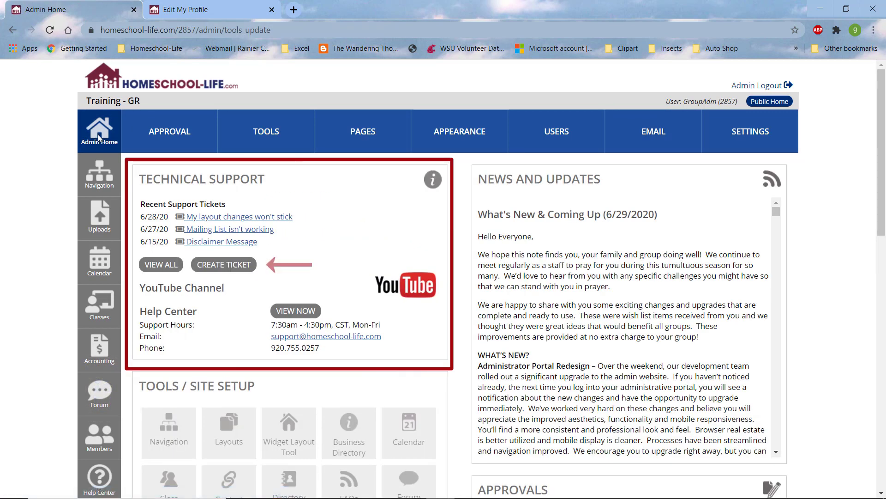